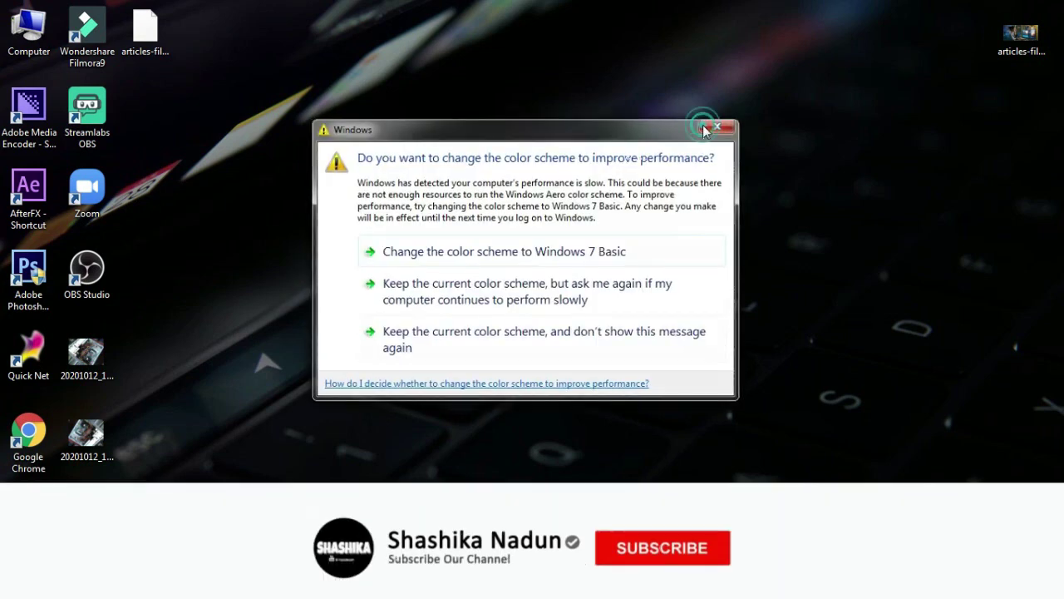
Dismiss the Windows prompt about changing the color scheme to improve performance.
{"action": "left_click", "coordinate": [703, 125]}
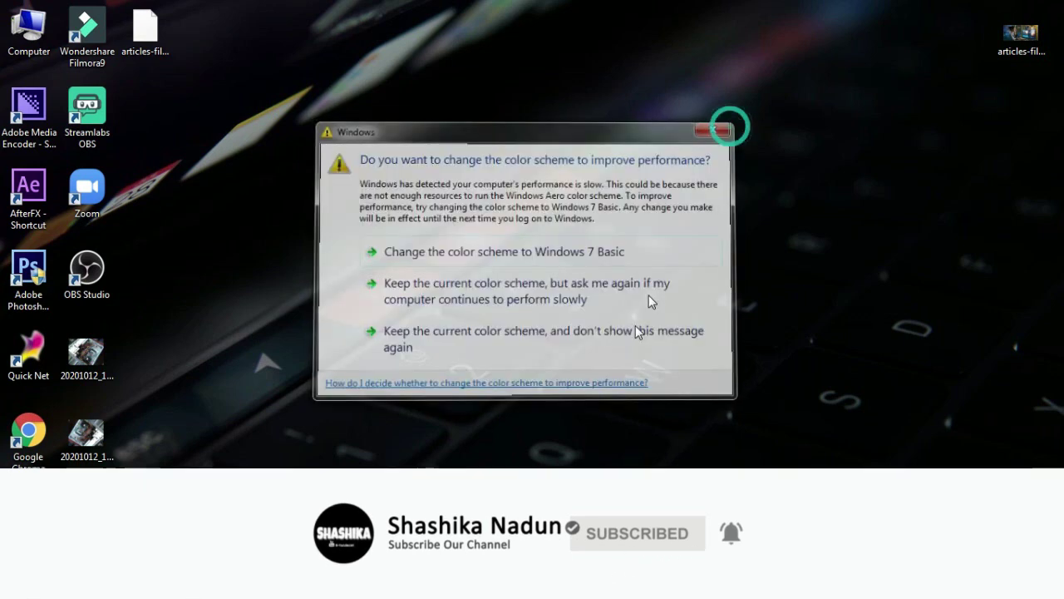
{"action": "left_click", "coordinate": [637, 332]}
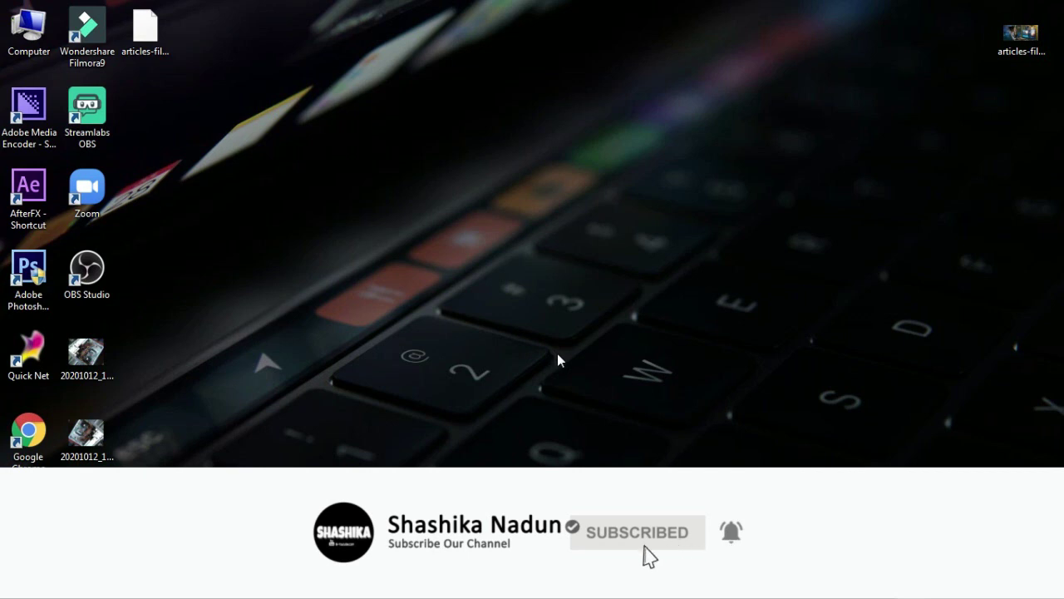
Open Paint in a maximized window and enlarge the blank canvas to about 1360 × 576 px.
{"action": "left_click", "coordinate": [3, 587]}
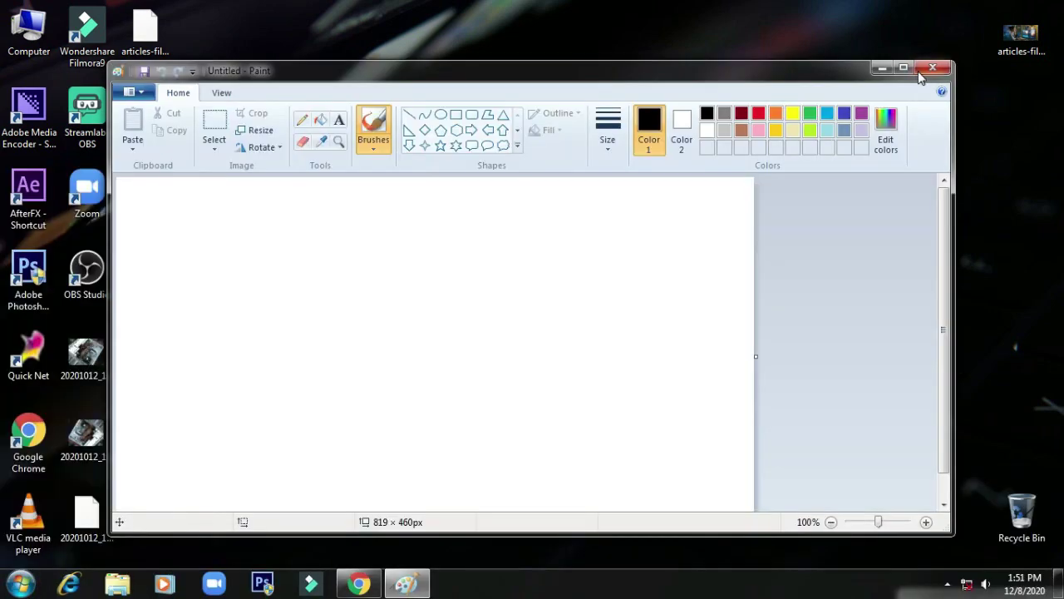
{"action": "left_click", "coordinate": [912, 66]}
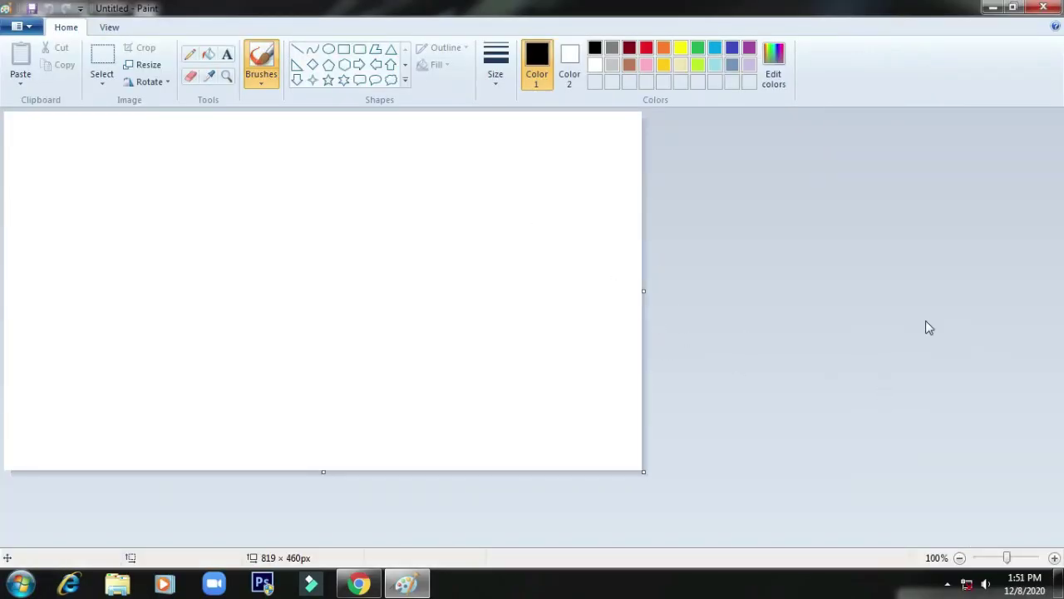
{"action": "left_click_drag", "start_coordinate": [644, 291], "coordinate": [1063, 276]}
{"action": "left_click_drag", "start_coordinate": [536, 471], "coordinate": [537, 567]}
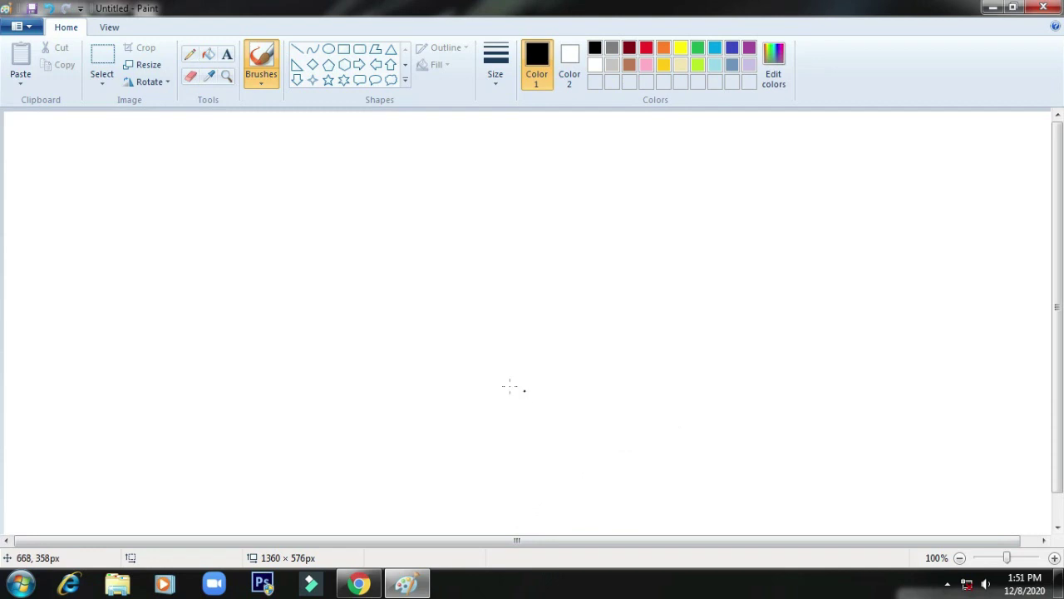
Draw a rectangular frame about 622 × 352 px on the canvas and add a short thick bar on its upper edge.
{"action": "left_click", "coordinate": [343, 49]}
{"action": "left_click_drag", "start_coordinate": [338, 218], "coordinate": [823, 491]}
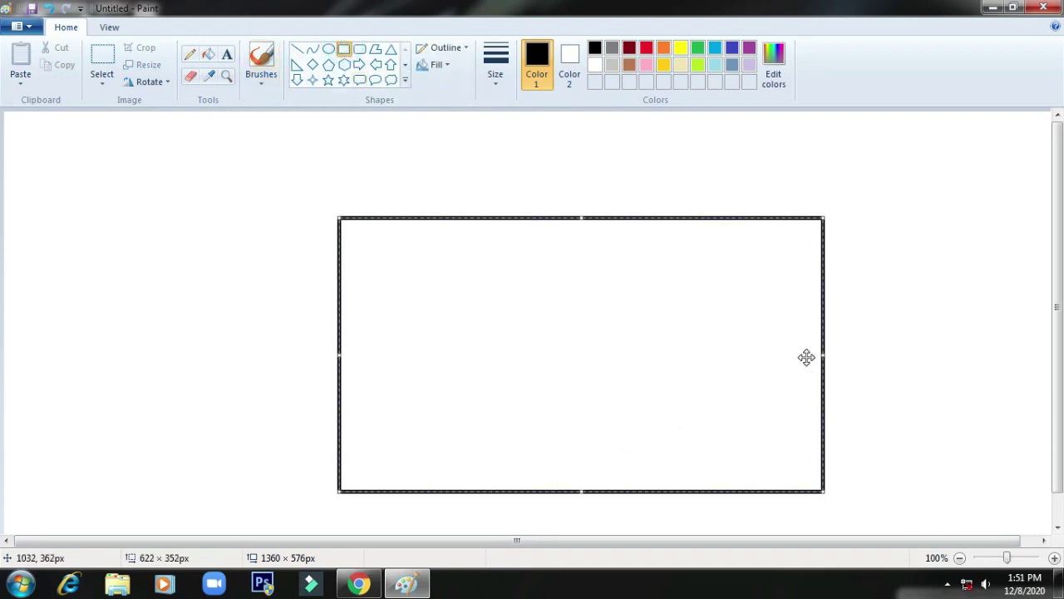
{"action": "scroll", "coordinate": [808, 395], "scroll_direction": "down", "scroll_amount": 1}
{"action": "mouse_move", "coordinate": [632, 186]}
{"action": "left_mouse_down"}
{"action": "mouse_move", "coordinate": [560, 138]}
{"action": "mouse_move", "coordinate": [638, 188]}
{"action": "left_mouse_up"}
{"action": "scroll", "coordinate": [590, 165], "scroll_direction": "up", "scroll_amount": 1}
Draw three rectangles inside the frame, about 278 × 222 px, 199 × 102 px and 147 × 47 px.
{"action": "mouse_move", "coordinate": [502, 217]}
{"action": "left_mouse_down"}
{"action": "mouse_move", "coordinate": [545, 301]}
{"action": "mouse_move", "coordinate": [672, 389]}
{"action": "left_mouse_up"}
{"action": "left_click_drag", "start_coordinate": [665, 300], "coordinate": [720, 297]}
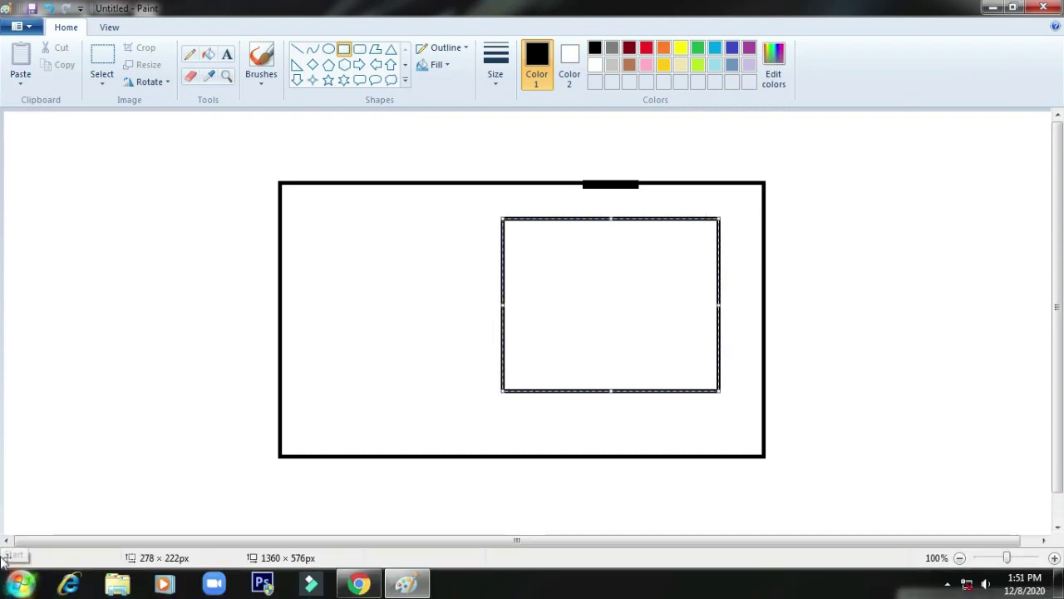
{"action": "left_click_drag", "start_coordinate": [333, 200], "coordinate": [489, 279]}
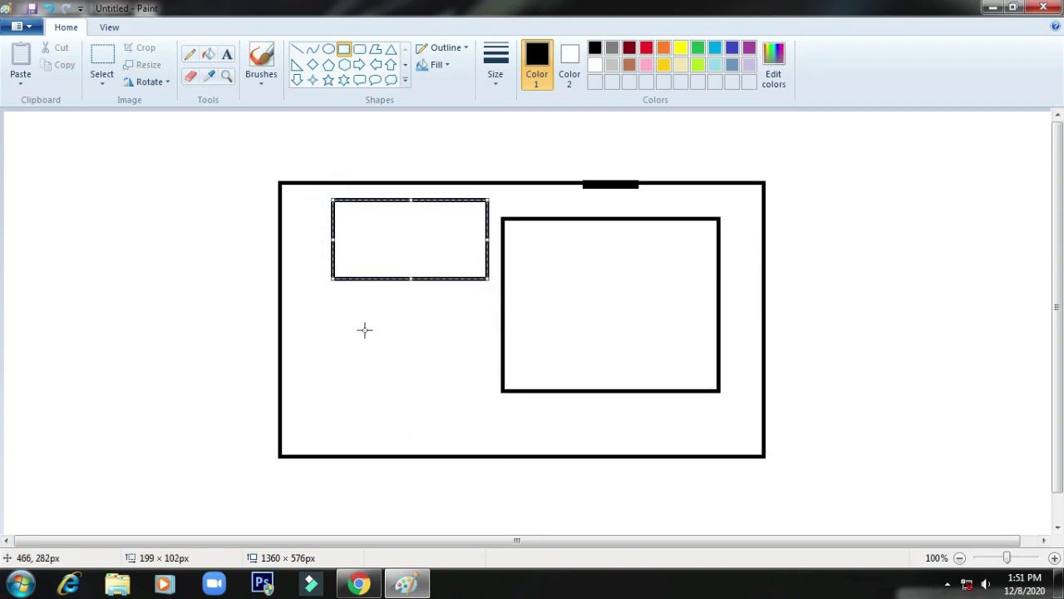
{"action": "left_click_drag", "start_coordinate": [364, 330], "coordinate": [480, 367]}
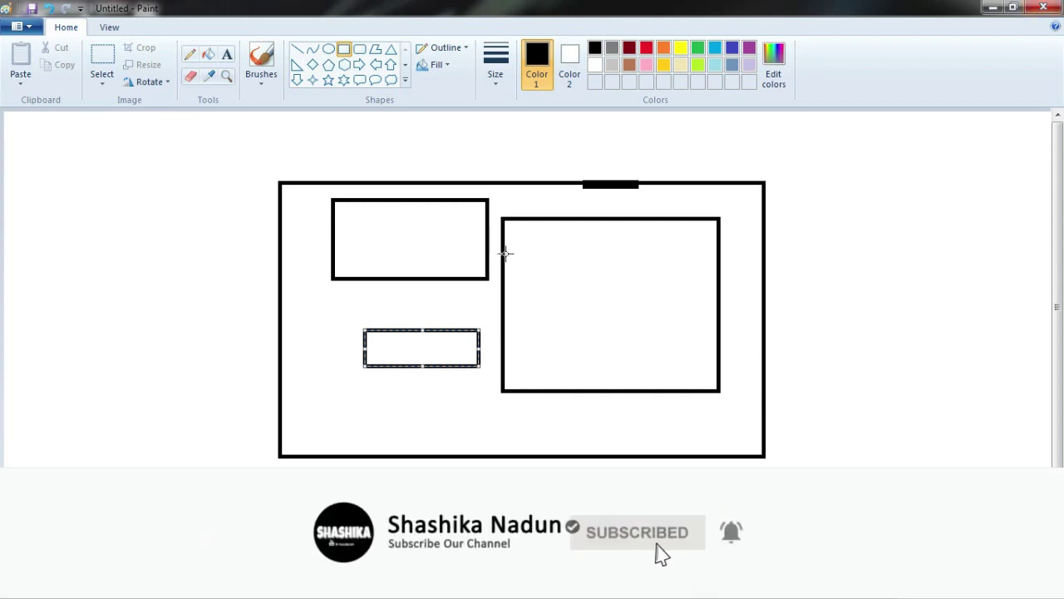
Close Paint without saving the drawing.
{"action": "key", "text": "alt+F4"}
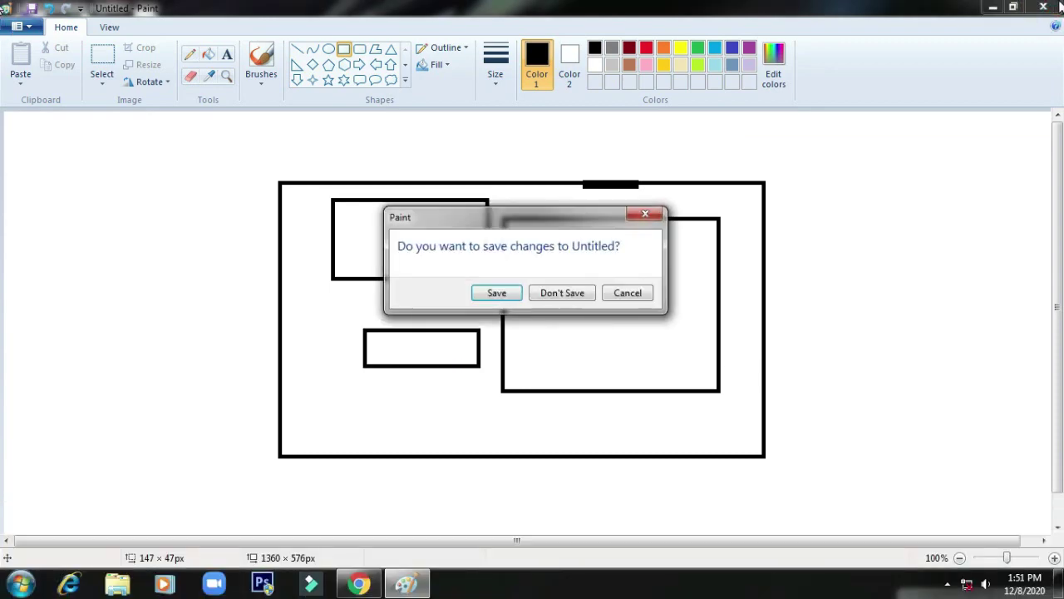
{"action": "left_click", "coordinate": [575, 293]}
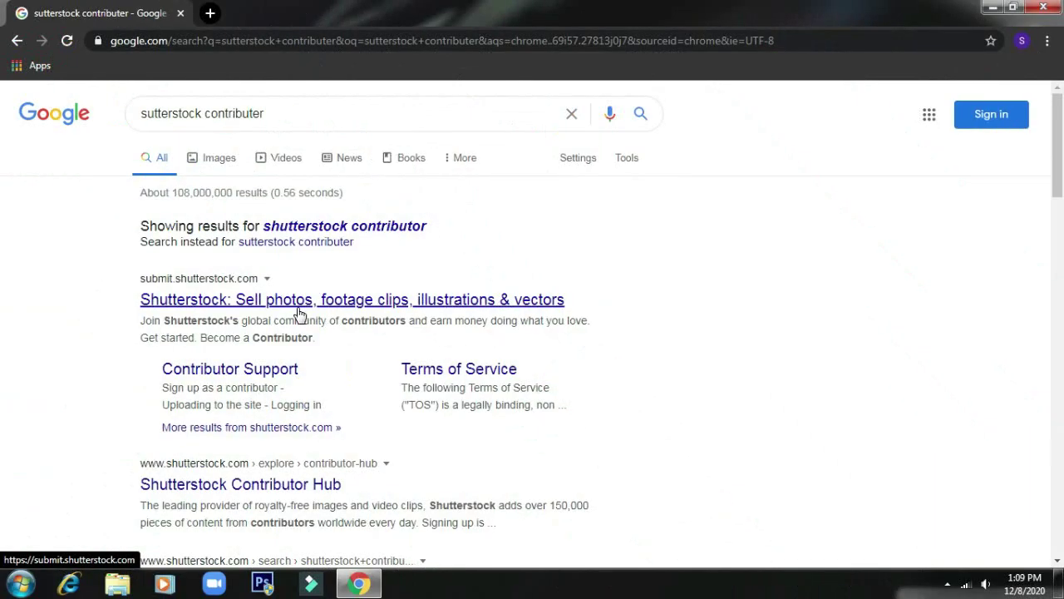
Open the Shutterstock contributor site from the Google results and start the contributor sign-up.
{"action": "left_click", "coordinate": [177, 306]}
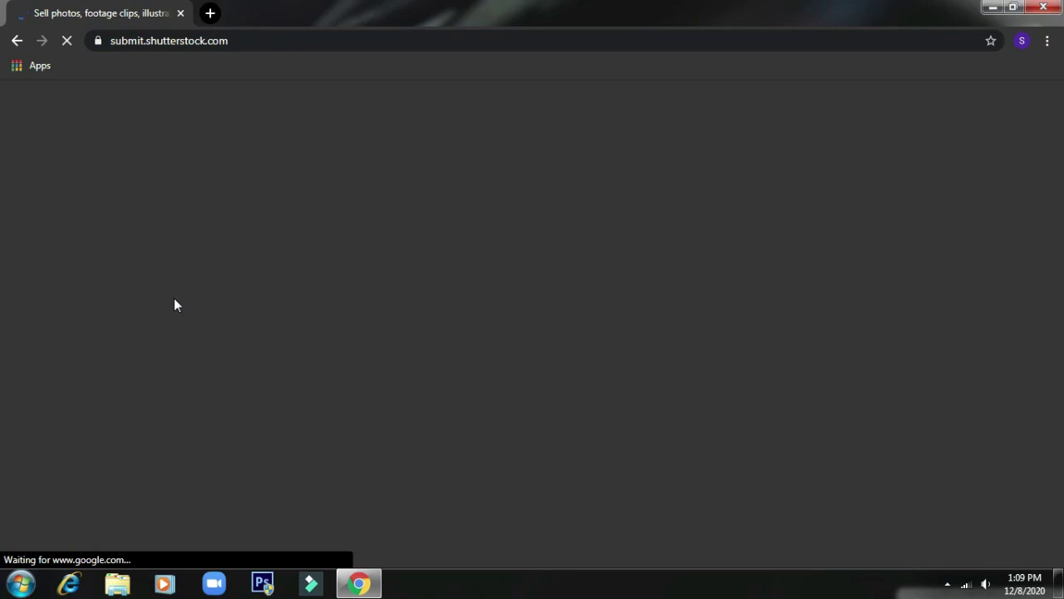
{"action": "left_click", "coordinate": [947, 585]}
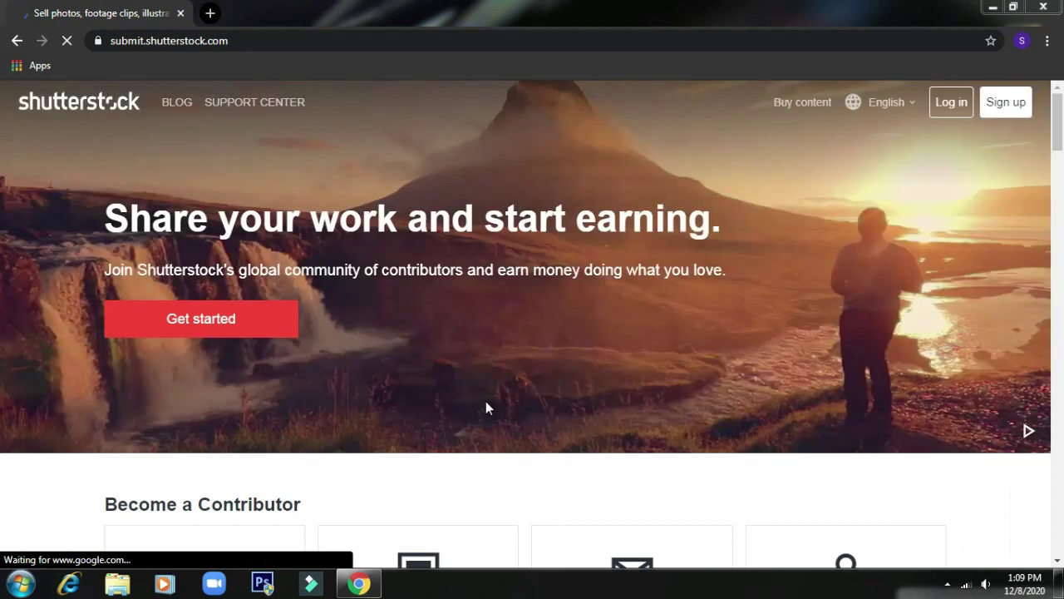
{"action": "left_click_drag", "start_coordinate": [1059, 112], "coordinate": [1031, 90]}
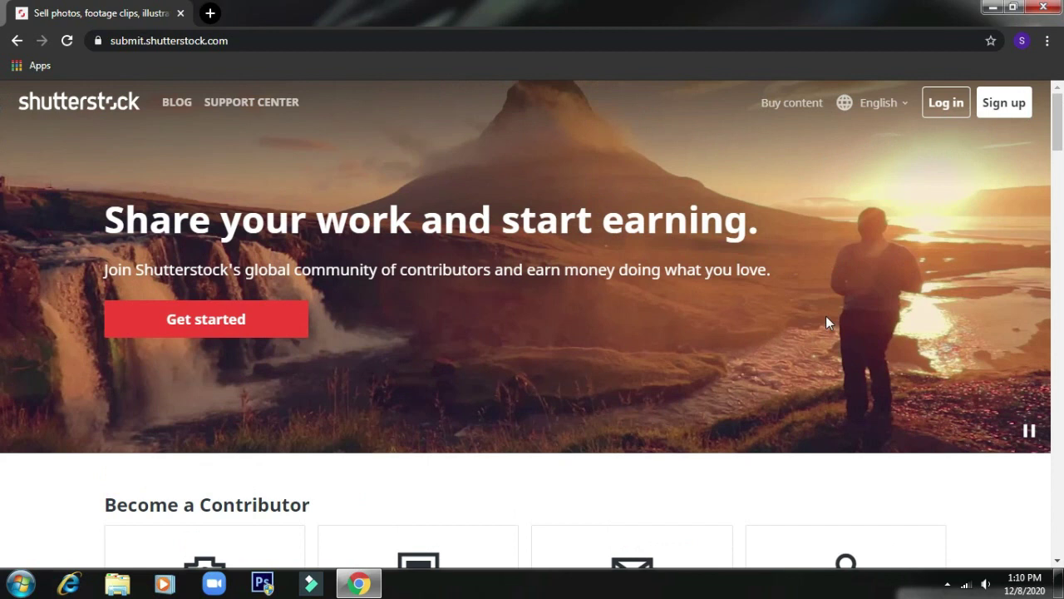
{"action": "left_click", "coordinate": [220, 325]}
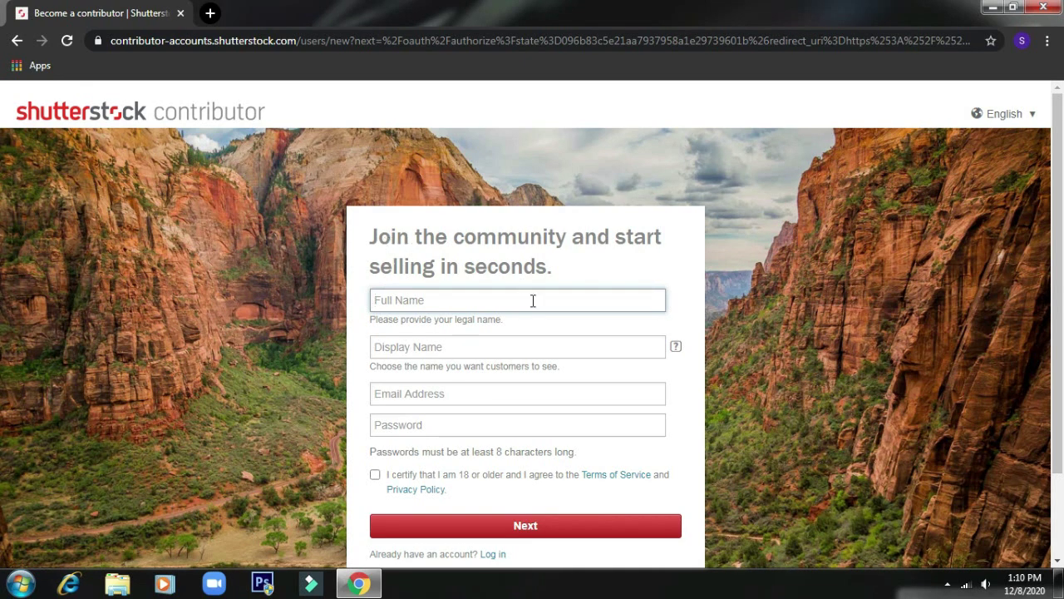
Review the full name, display name, email and password fields and the terms agreement of the sign-up form.
{"action": "left_click", "coordinate": [417, 302]}
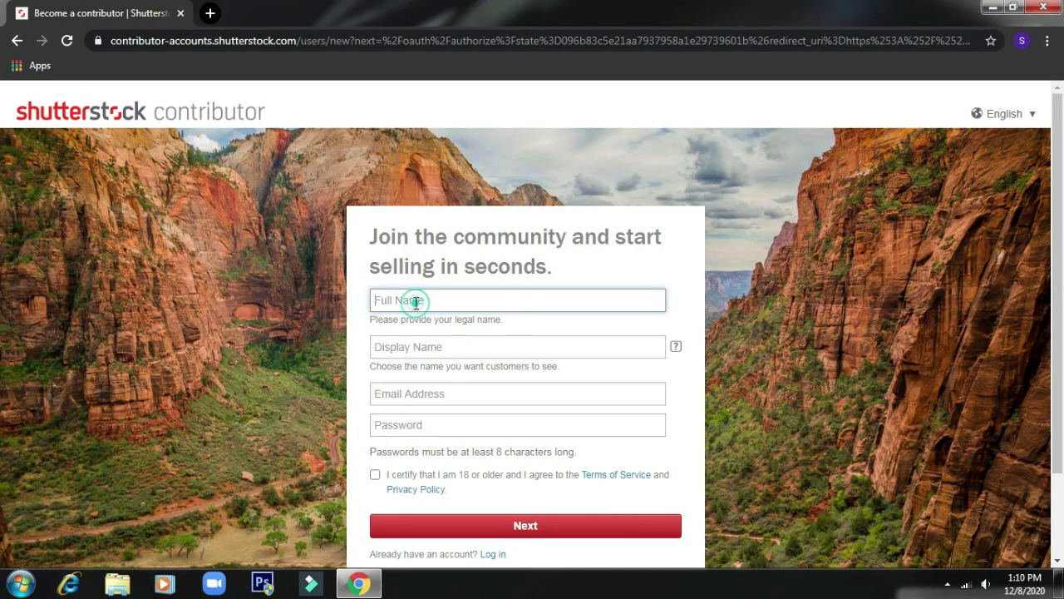
{"action": "left_click", "coordinate": [394, 346]}
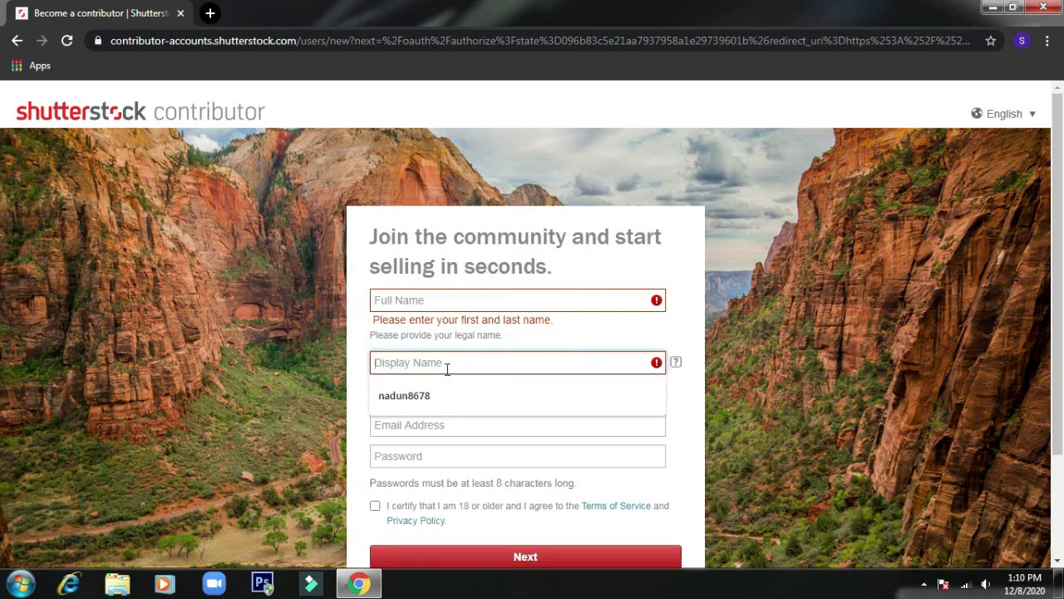
{"action": "left_click", "coordinate": [776, 380]}
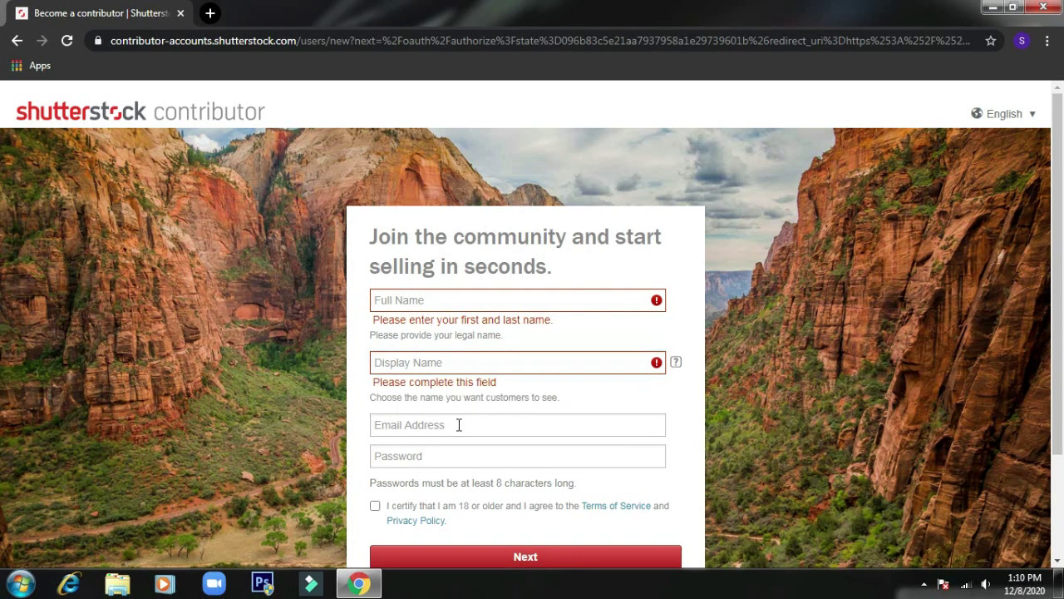
{"action": "scroll", "coordinate": [404, 444], "scroll_direction": "down", "scroll_amount": 2}
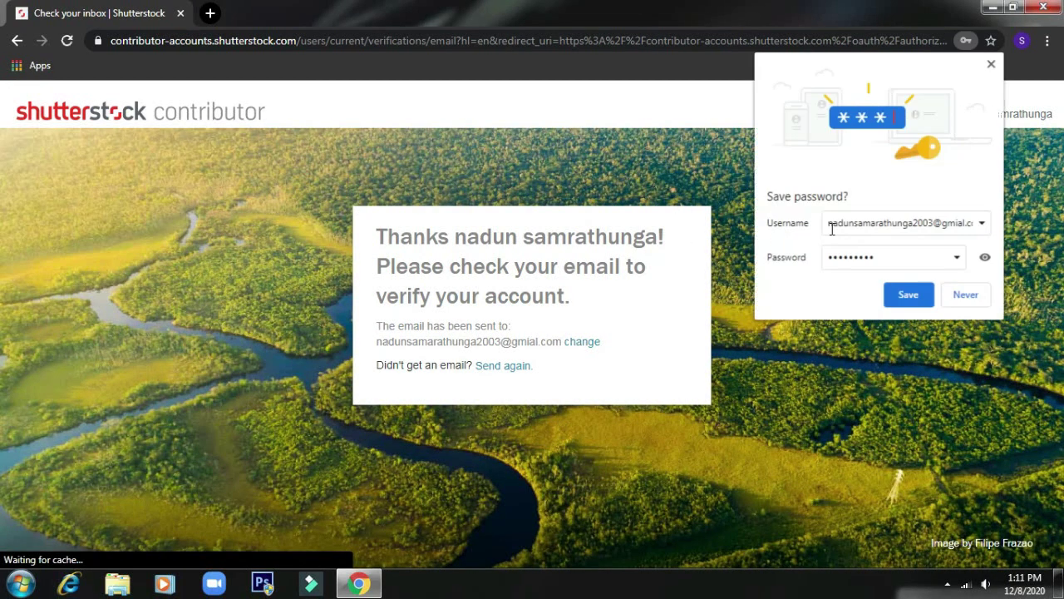
Save the new contributor account's login in the browser.
{"action": "left_click", "coordinate": [913, 301]}
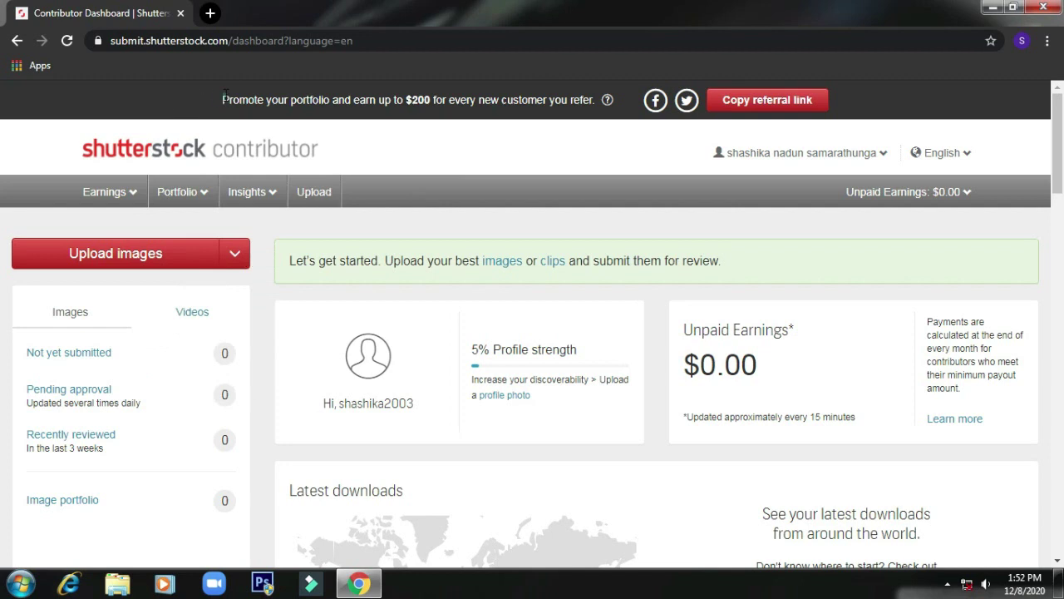
Copy the referral link from the portfolio promotion banner on the contributor dashboard.
{"action": "left_click_drag", "start_coordinate": [225, 95], "coordinate": [599, 101]}
{"action": "left_click", "coordinate": [735, 124]}
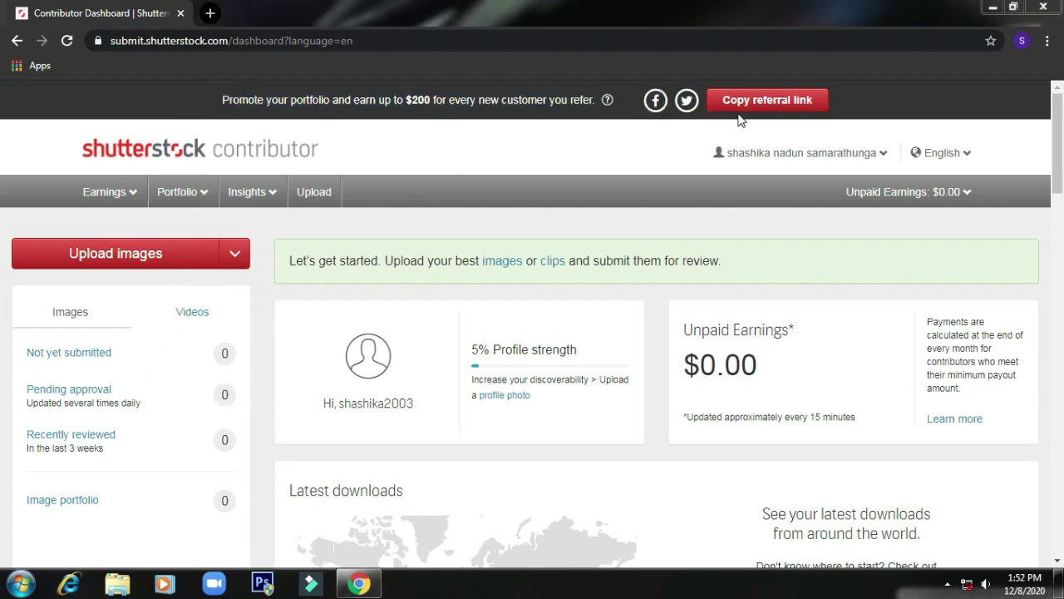
{"action": "left_click", "coordinate": [741, 106]}
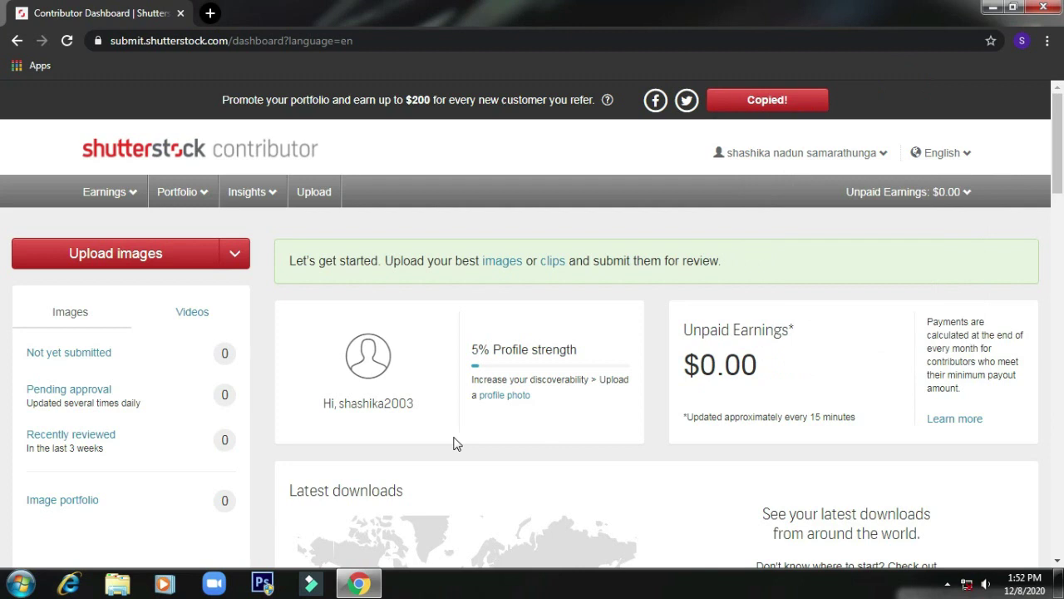
Look over the whole contributor dashboard and examine the profile strength section.
{"action": "scroll", "coordinate": [2, 179], "scroll_direction": "down", "scroll_amount": 1}
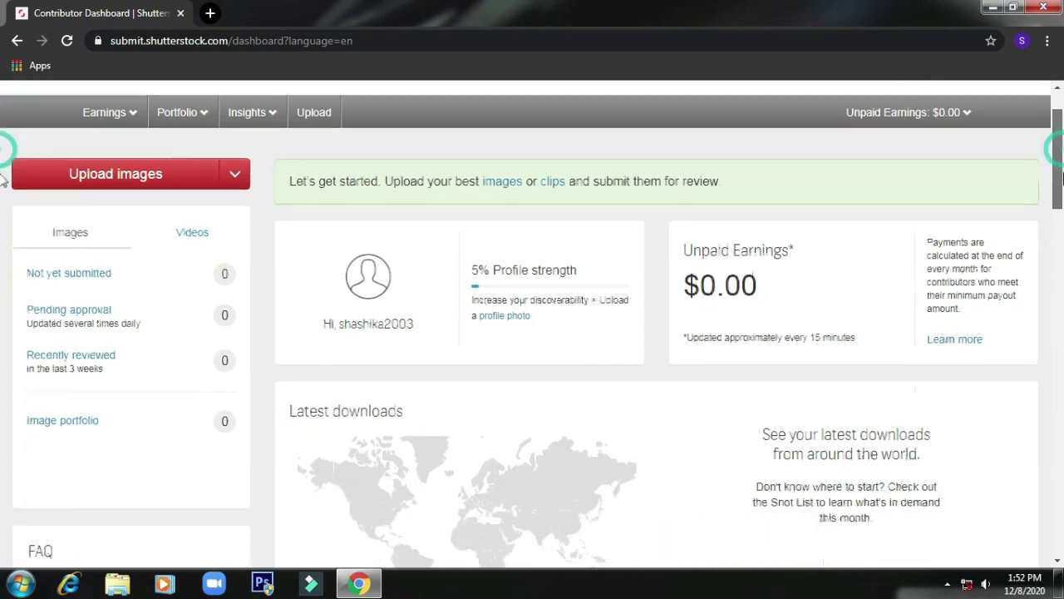
{"action": "scroll", "coordinate": [3, 179], "scroll_direction": "down", "scroll_amount": 8}
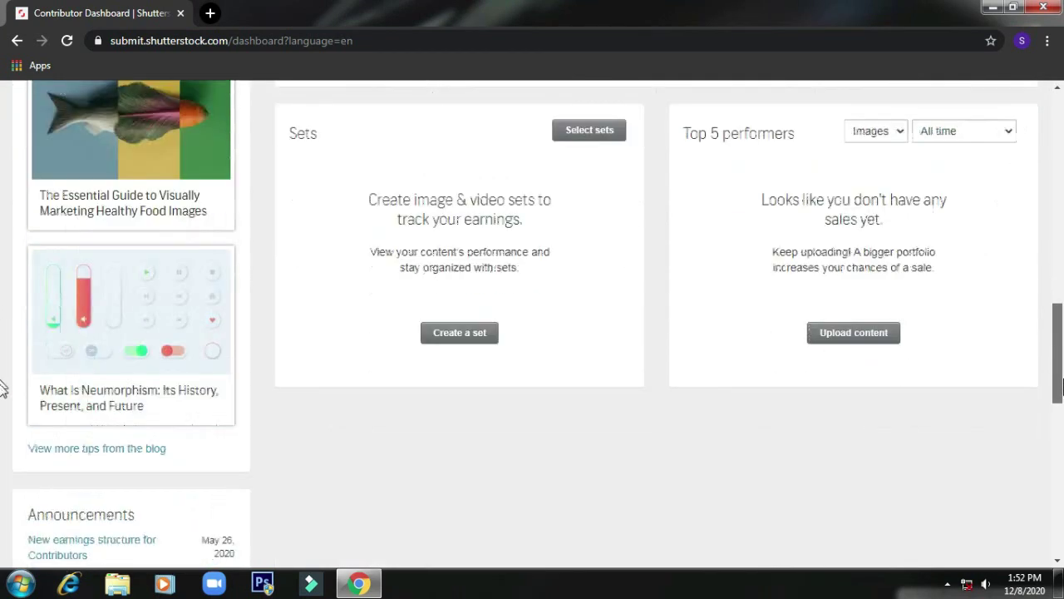
{"action": "scroll", "coordinate": [3, 374], "scroll_direction": "down", "scroll_amount": 2}
{"action": "scroll", "coordinate": [2, 352], "scroll_direction": "up", "scroll_amount": 12}
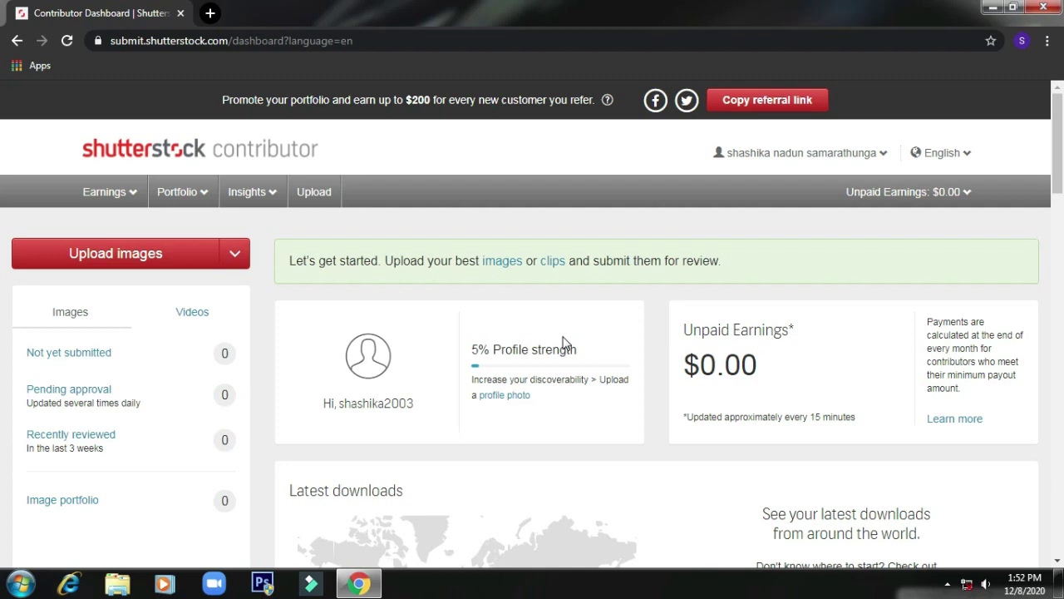
{"action": "left_click", "coordinate": [472, 370]}
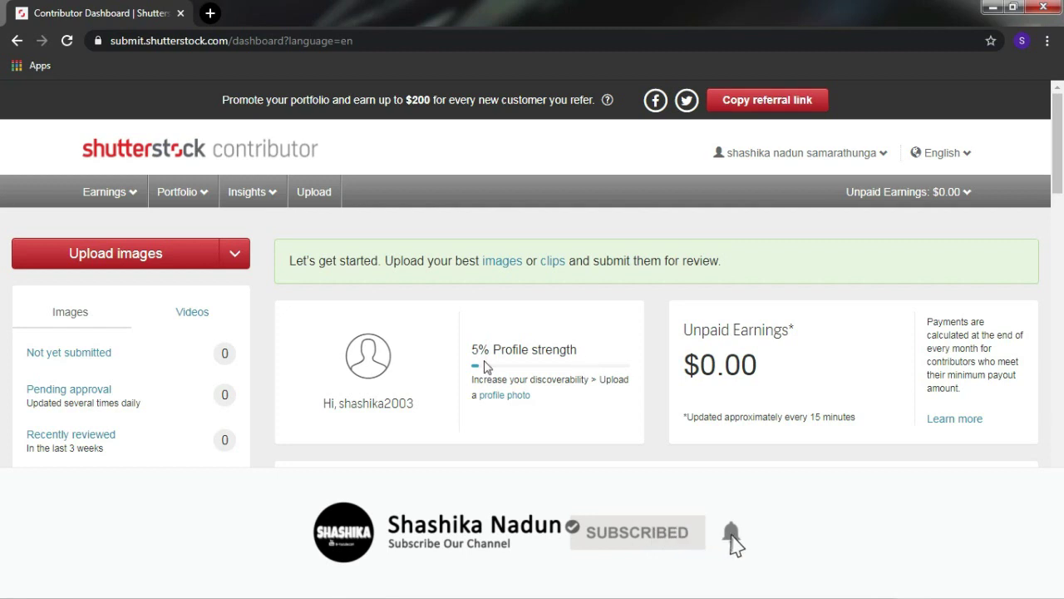
{"action": "left_click_drag", "start_coordinate": [475, 366], "coordinate": [597, 416]}
{"action": "left_click", "coordinate": [595, 416]}
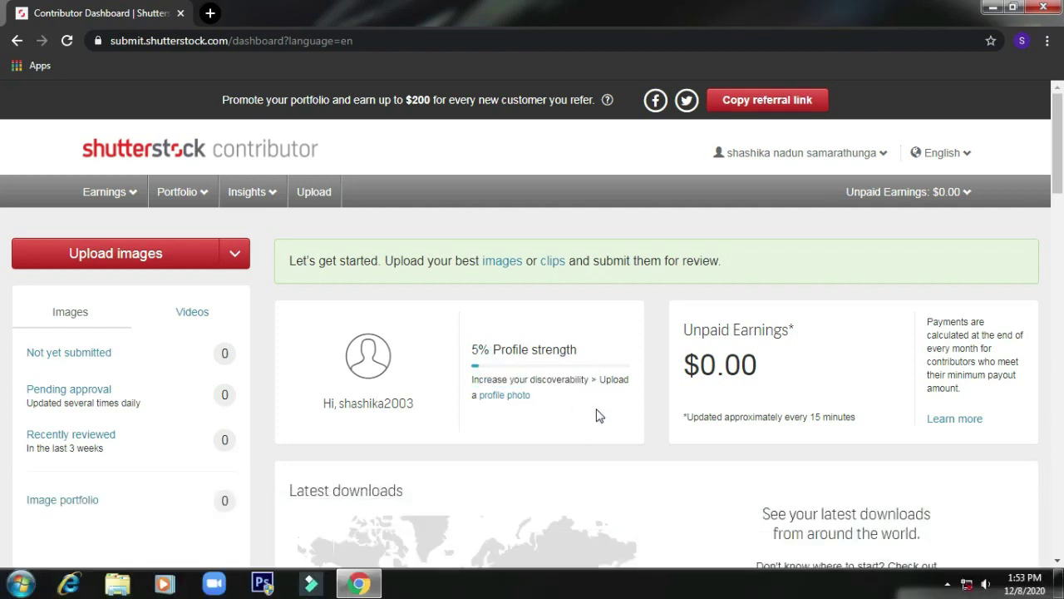
Examine the unpaid earnings, the latest downloads map and the lifetime earnings on the dashboard.
{"action": "scroll", "coordinate": [665, 400], "scroll_direction": "down", "scroll_amount": 4}
{"action": "scroll", "coordinate": [766, 333], "scroll_direction": "up", "scroll_amount": 3}
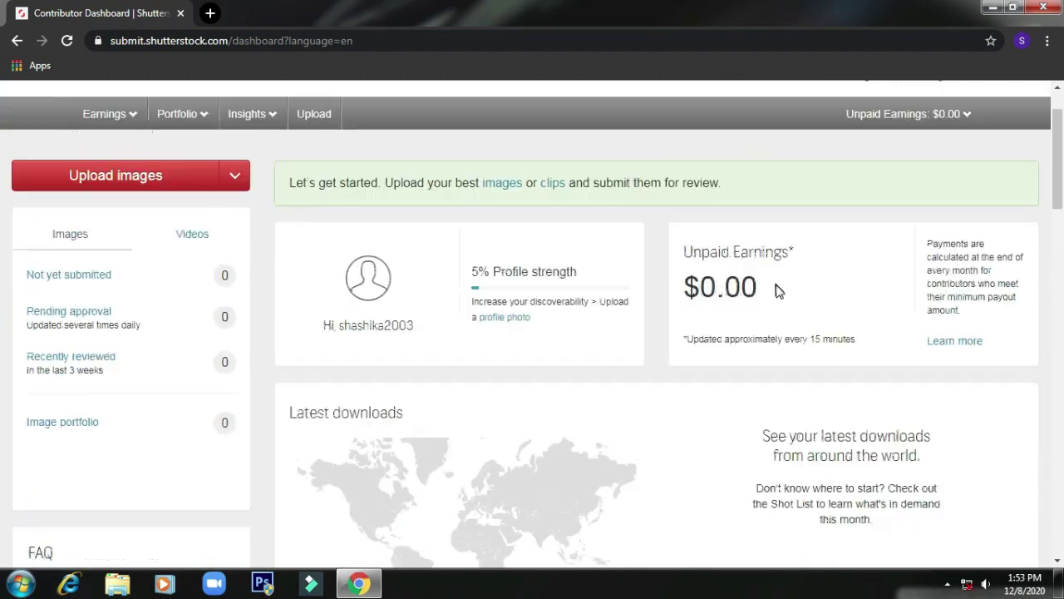
{"action": "left_click_drag", "start_coordinate": [754, 283], "coordinate": [623, 290]}
{"action": "left_click", "coordinate": [832, 279]}
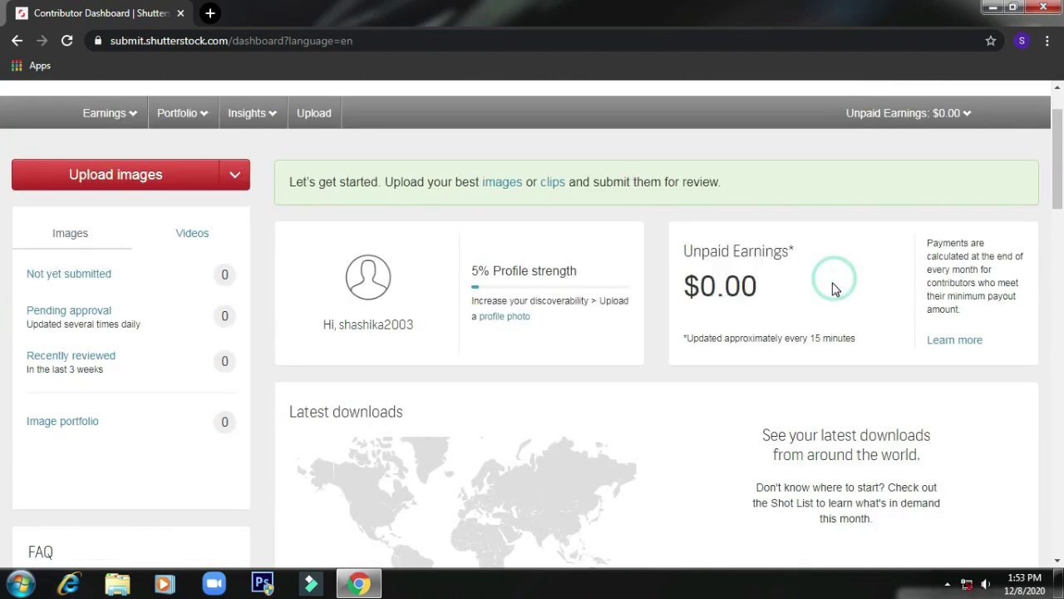
{"action": "scroll", "coordinate": [664, 305], "scroll_direction": "down", "scroll_amount": 3}
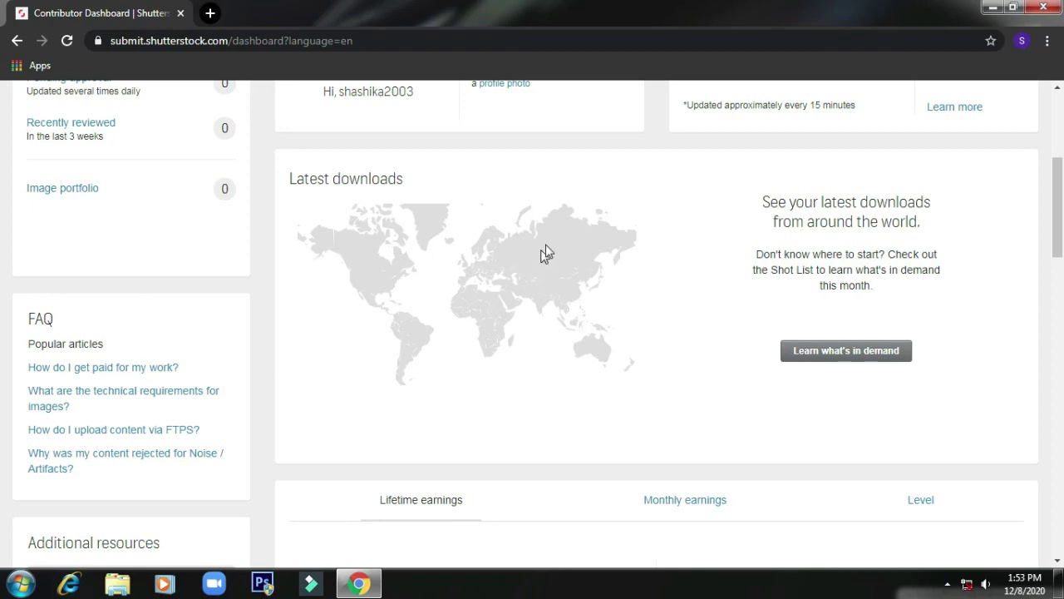
{"action": "scroll", "coordinate": [381, 348], "scroll_direction": "down", "scroll_amount": 3}
{"action": "scroll", "coordinate": [491, 403], "scroll_direction": "down", "scroll_amount": 2}
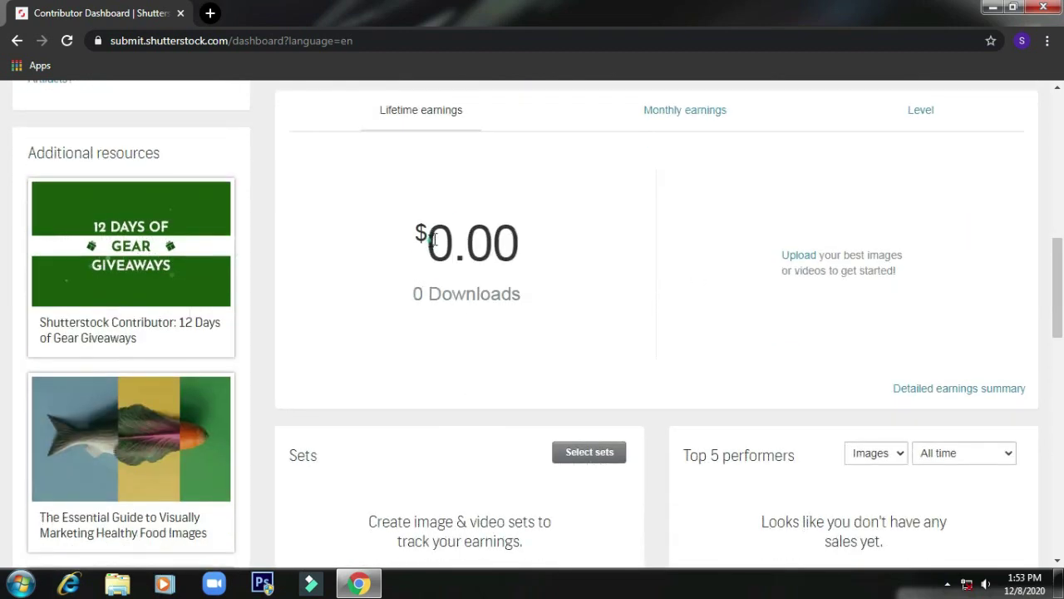
{"action": "left_click_drag", "start_coordinate": [431, 239], "coordinate": [551, 242]}
{"action": "left_click", "coordinate": [539, 278]}
{"action": "scroll", "coordinate": [524, 428], "scroll_direction": "up", "scroll_amount": 8}
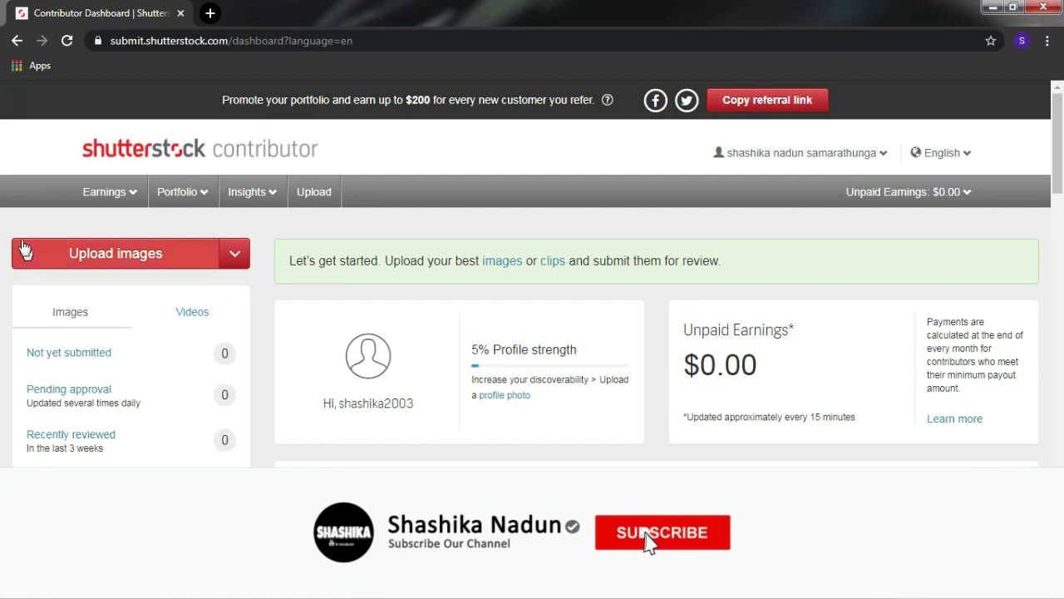
Check the monthly downloads under unpaid earnings and the submission status of uploaded images.
{"action": "left_click", "coordinate": [873, 200]}
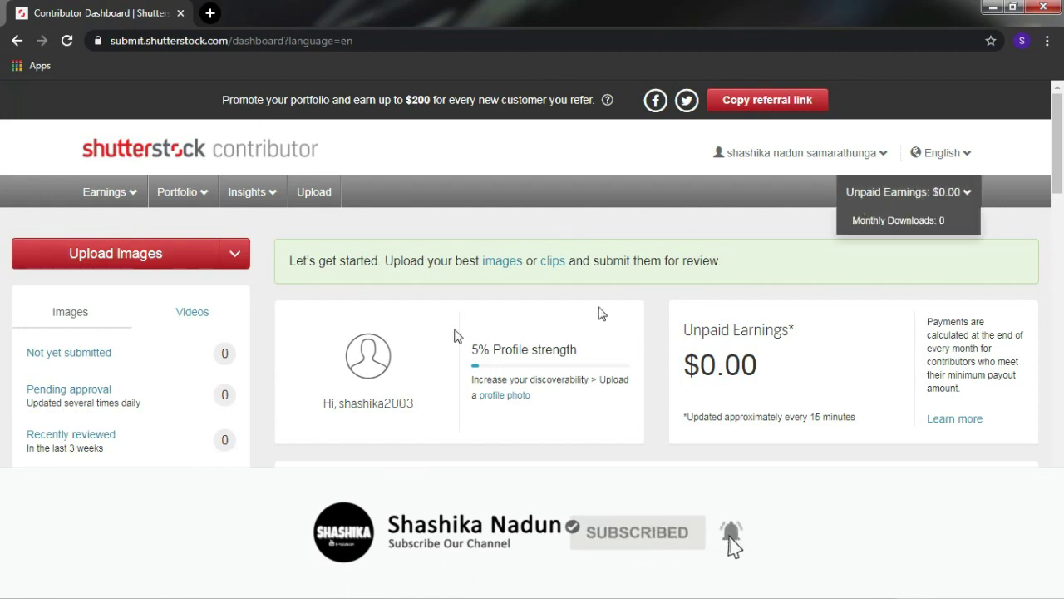
{"action": "scroll", "coordinate": [202, 325], "scroll_direction": "down", "scroll_amount": 2}
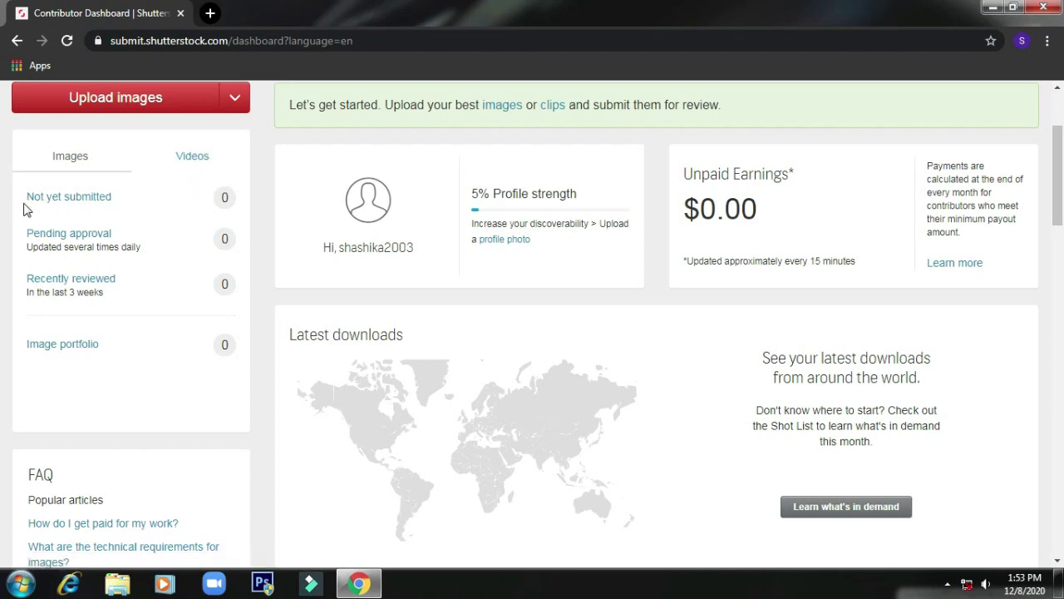
{"action": "scroll", "coordinate": [665, 369], "scroll_direction": "up", "scroll_amount": 2}
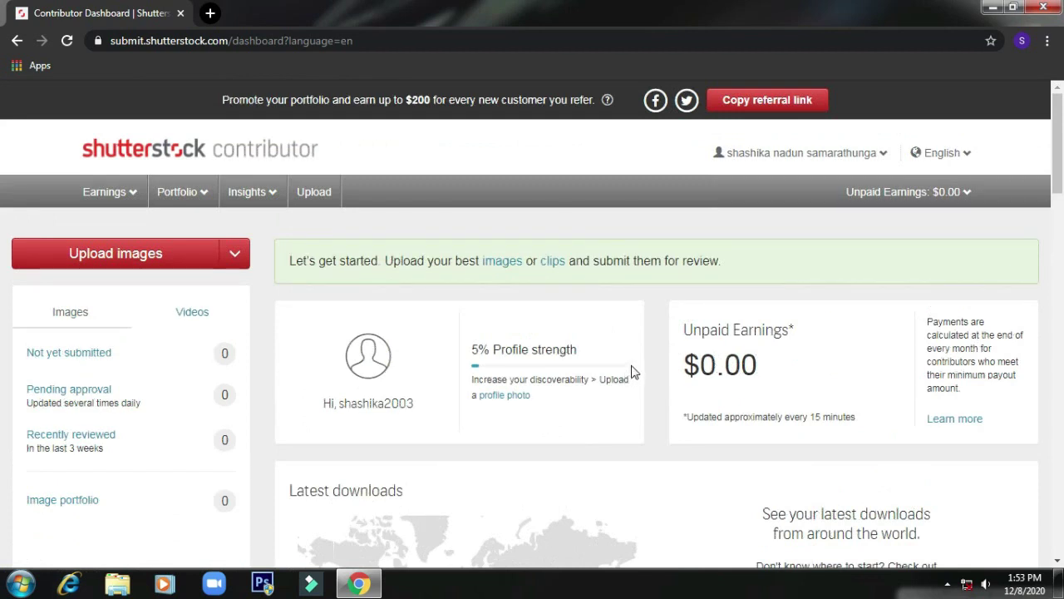
Look over the profile strength, unpaid earnings and latest downloads sections of the contributor dashboard.
{"action": "scroll", "coordinate": [642, 378], "scroll_direction": "down", "scroll_amount": 1}
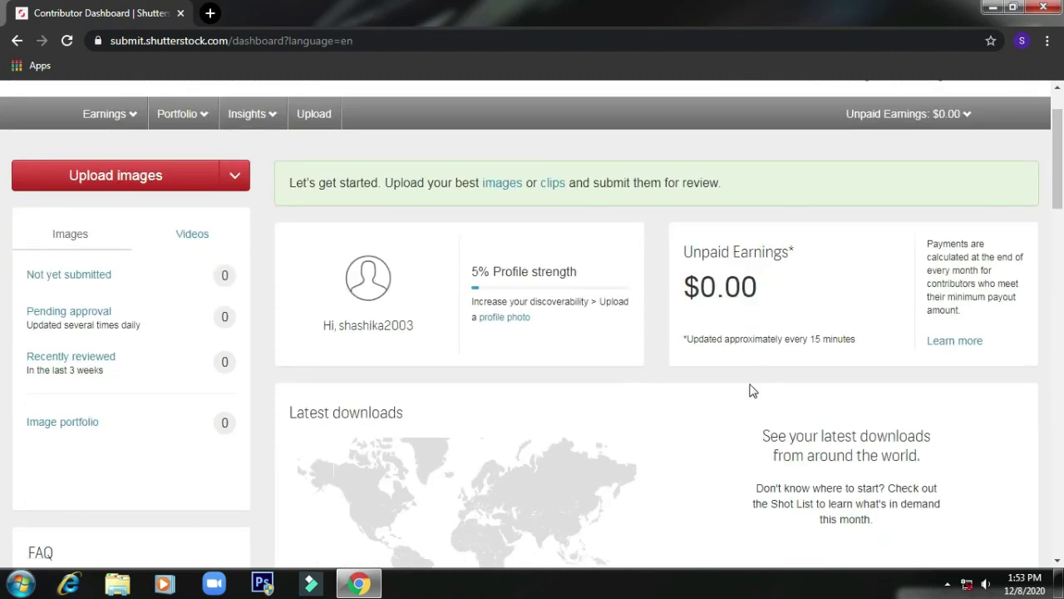
{"action": "scroll", "coordinate": [797, 406], "scroll_direction": "down", "scroll_amount": 1}
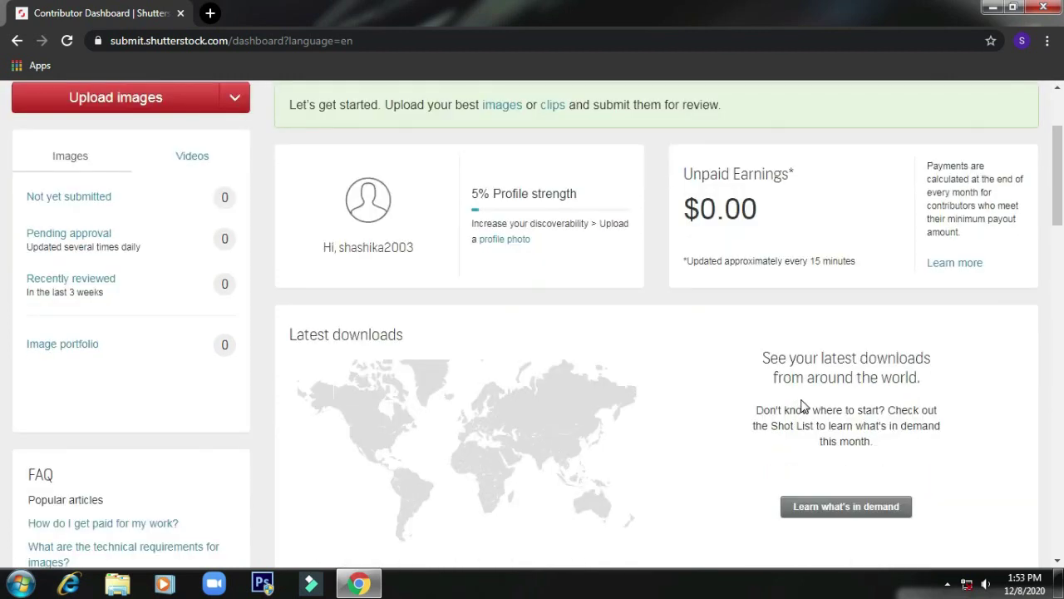
{"action": "scroll", "coordinate": [803, 405], "scroll_direction": "up", "scroll_amount": 2}
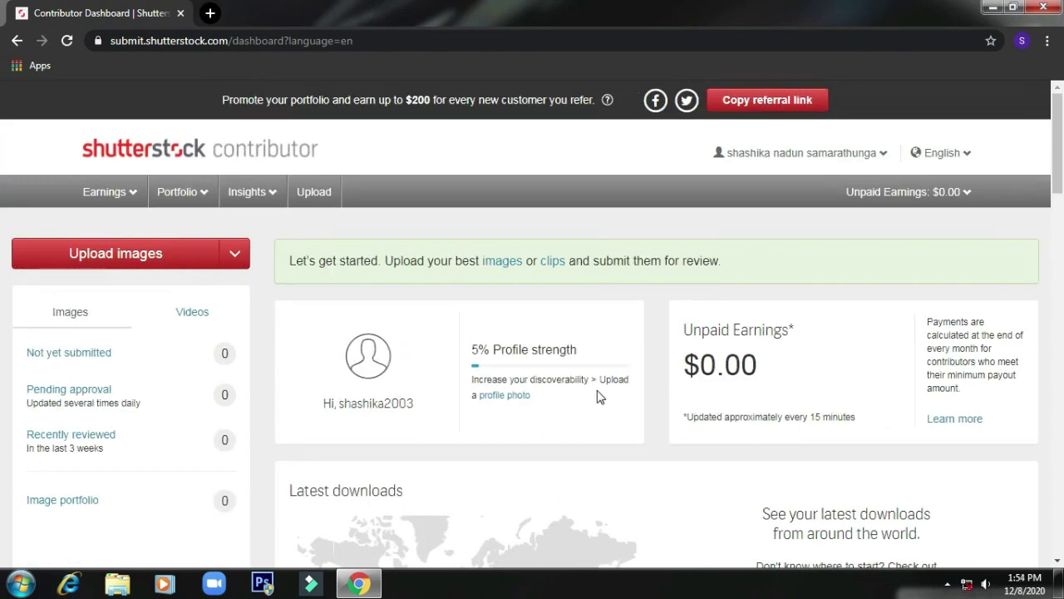
{"action": "scroll", "coordinate": [598, 395], "scroll_direction": "down", "scroll_amount": 1}
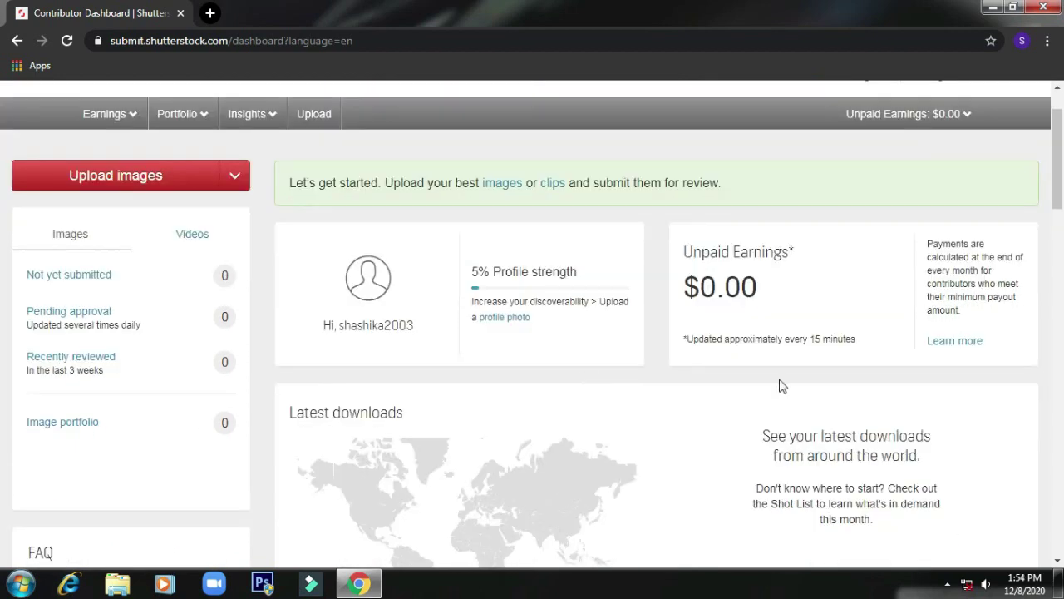
{"action": "scroll", "coordinate": [786, 389], "scroll_direction": "down", "scroll_amount": 2}
{"action": "scroll", "coordinate": [787, 391], "scroll_direction": "up", "scroll_amount": 3}
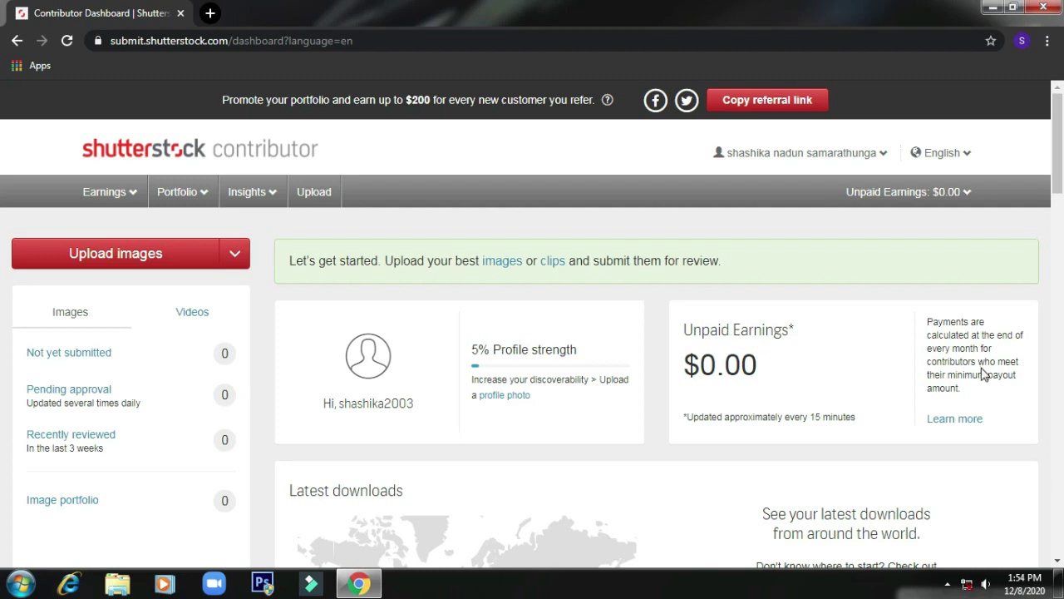
Examine the dashboard from the unpaid earnings payment note down to the FAQ articles and lifetime earnings section.
{"action": "scroll", "coordinate": [986, 382], "scroll_direction": "down", "scroll_amount": 1}
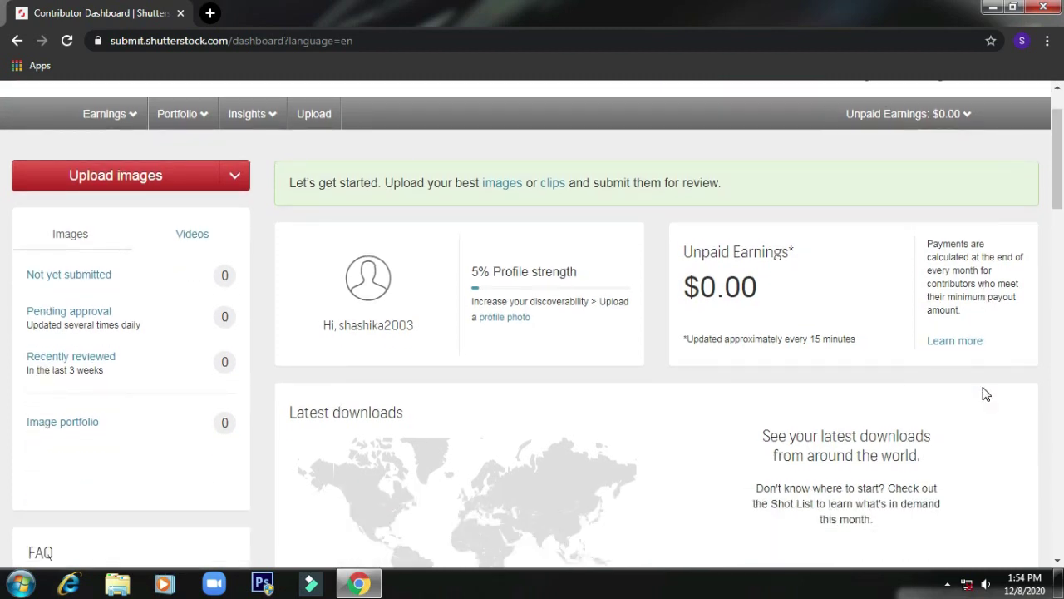
{"action": "scroll", "coordinate": [985, 394], "scroll_direction": "down", "scroll_amount": 3}
{"action": "scroll", "coordinate": [672, 397], "scroll_direction": "down", "scroll_amount": 2}
{"action": "scroll", "coordinate": [674, 398], "scroll_direction": "down", "scroll_amount": 2}
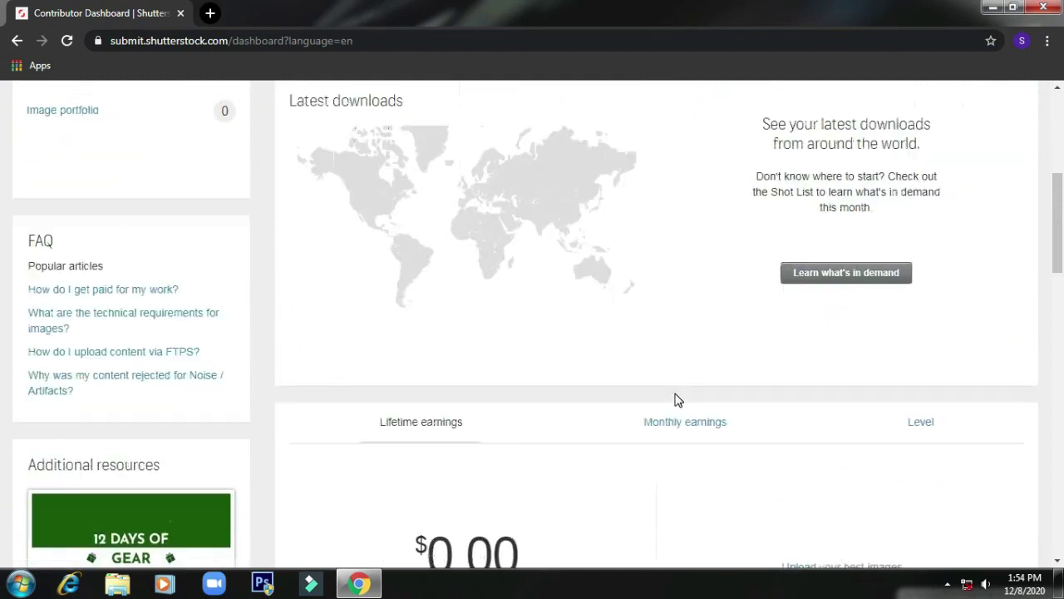
{"action": "scroll", "coordinate": [674, 399], "scroll_direction": "up", "scroll_amount": 2}
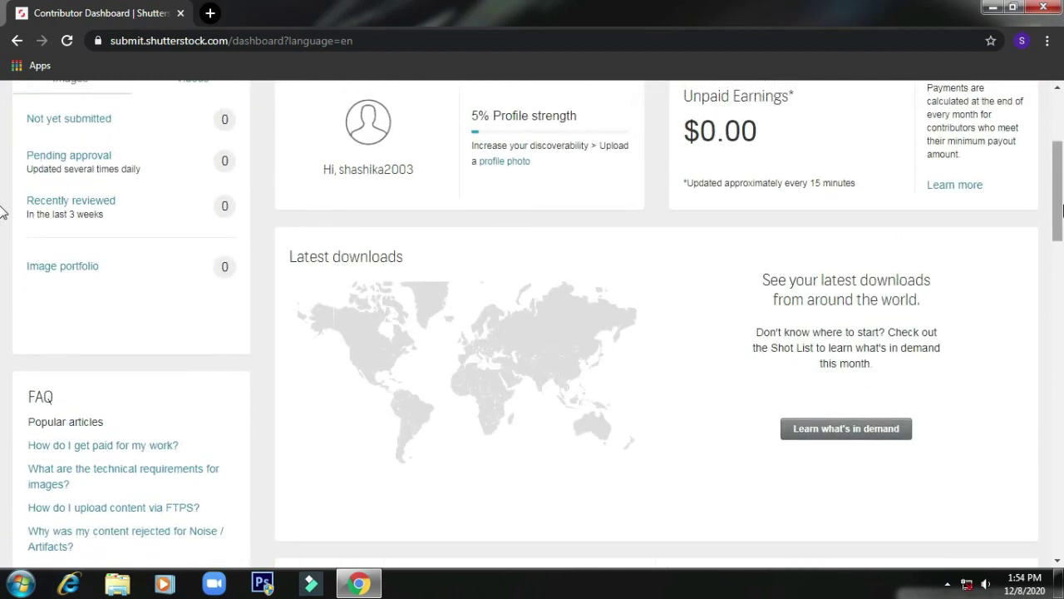
{"action": "left_click_drag", "start_coordinate": [1061, 191], "coordinate": [1059, 155]}
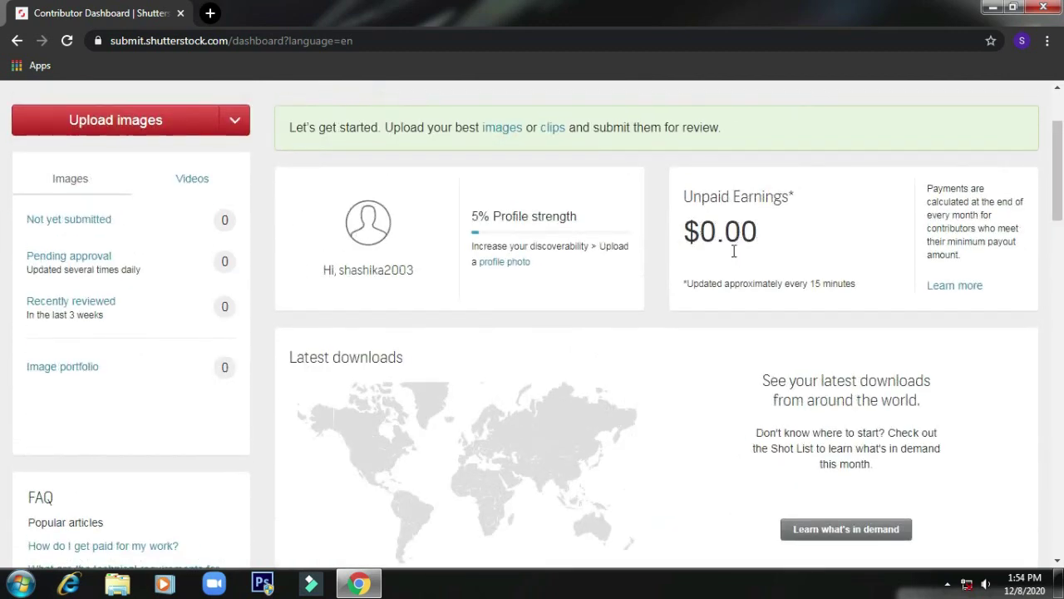
{"action": "scroll", "coordinate": [499, 254], "scroll_direction": "up", "scroll_amount": 2}
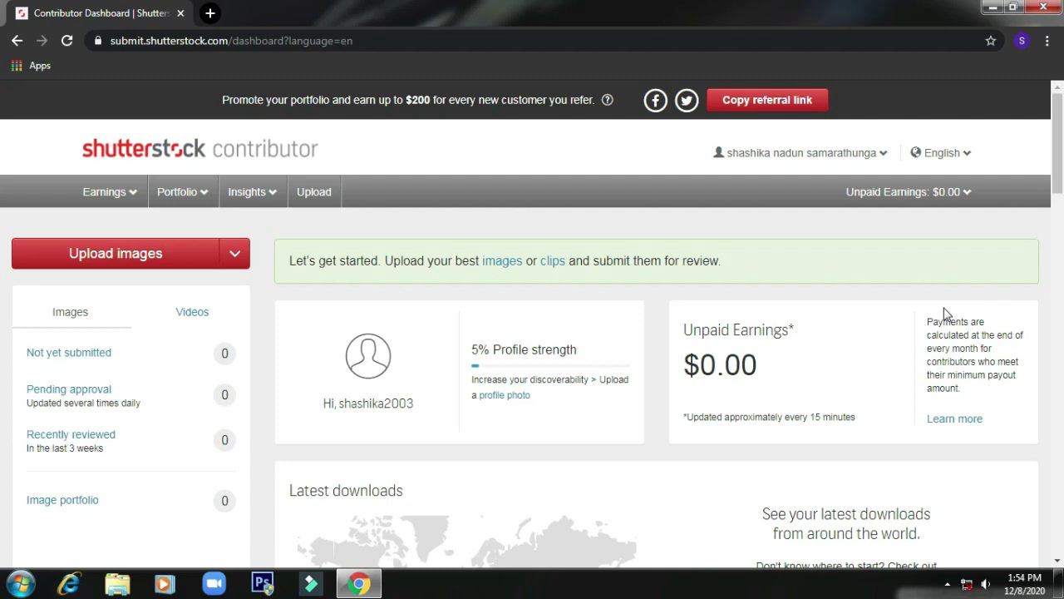
{"action": "scroll", "coordinate": [944, 312], "scroll_direction": "down", "scroll_amount": 1}
{"action": "scroll", "coordinate": [944, 311], "scroll_direction": "up", "scroll_amount": 1}
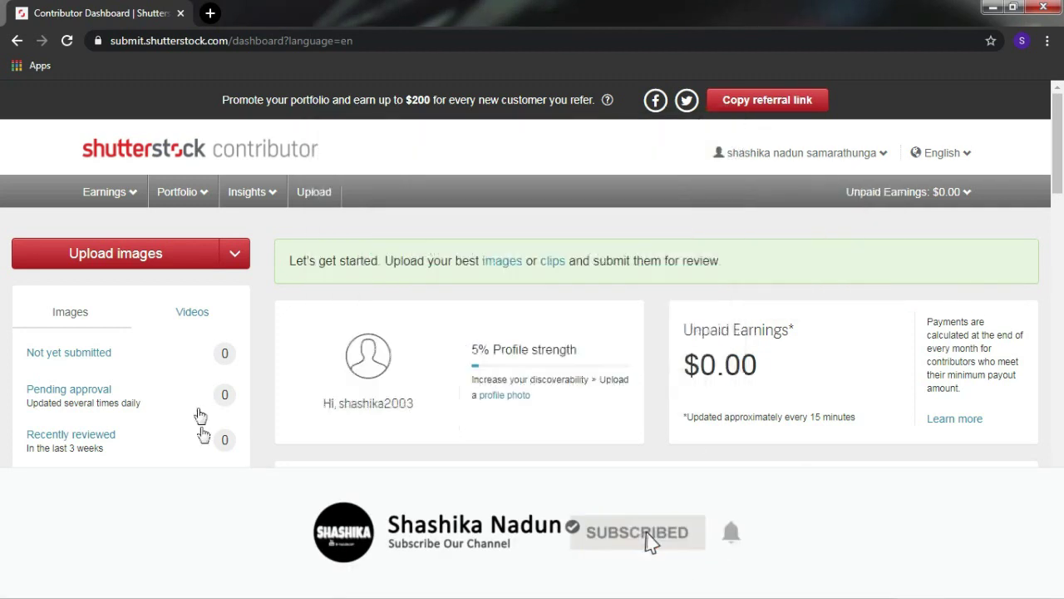
Start an image upload and choose the file articles-film-editing-w.eps from the Desktop.
{"action": "left_click", "coordinate": [149, 264]}
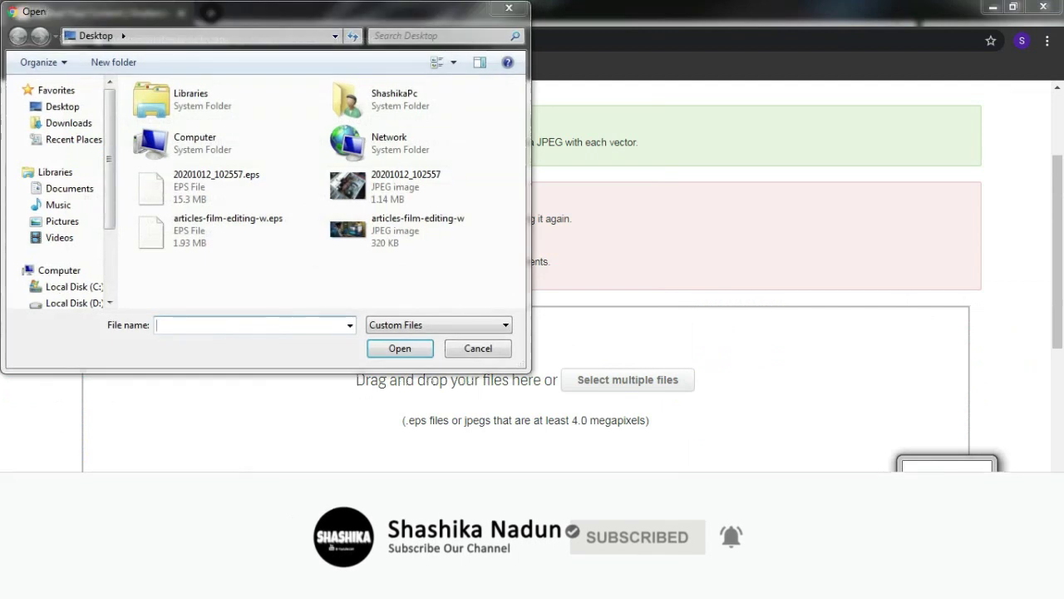
{"action": "left_click", "coordinate": [274, 235]}
{"action": "left_click", "coordinate": [396, 351]}
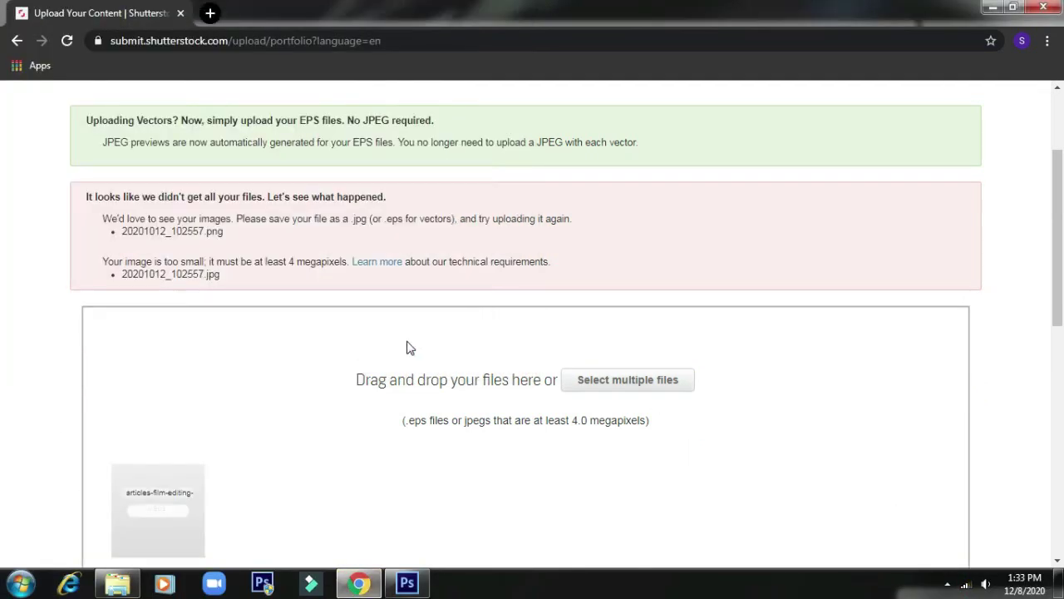
Check the upload progress of articles-film-editing-w.eps and the file requirements on the upload page.
{"action": "scroll", "coordinate": [518, 345], "scroll_direction": "down", "scroll_amount": 1}
{"action": "scroll", "coordinate": [518, 344], "scroll_direction": "down", "scroll_amount": 1}
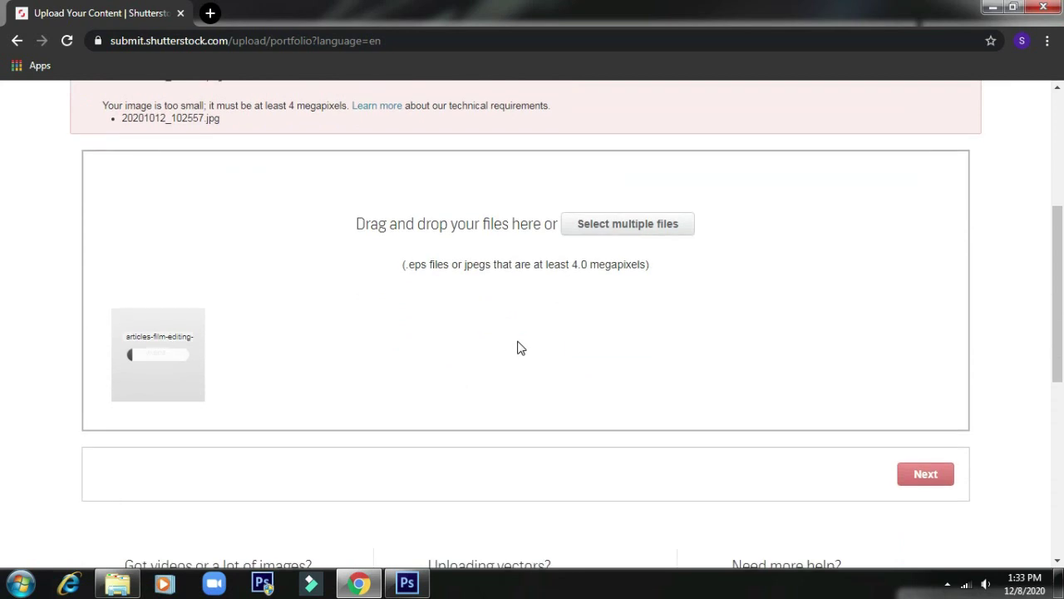
{"action": "scroll", "coordinate": [277, 302], "scroll_direction": "up", "scroll_amount": 1}
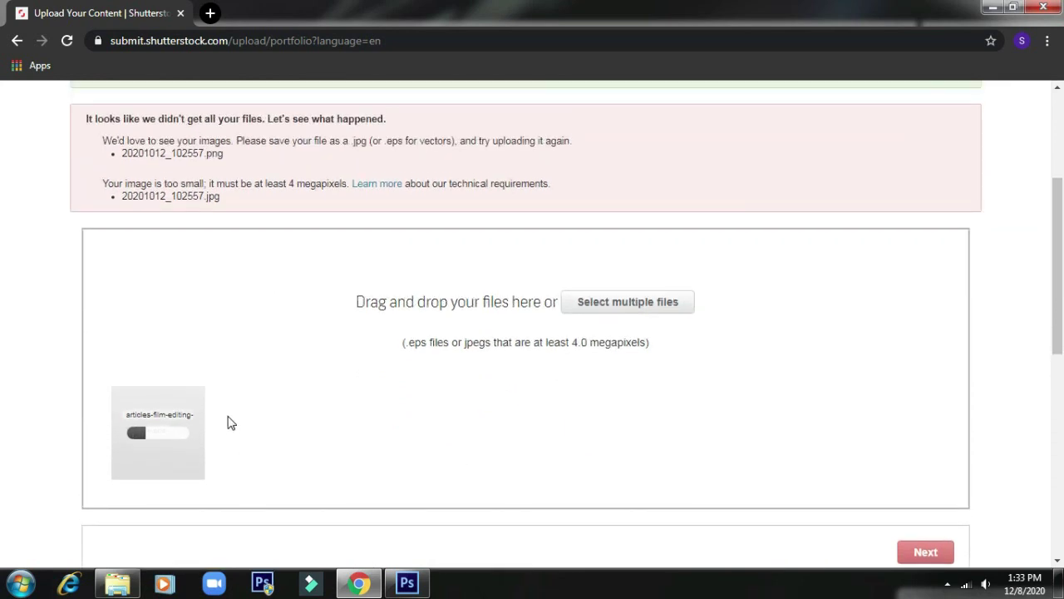
{"action": "scroll", "coordinate": [413, 499], "scroll_direction": "down", "scroll_amount": 2}
{"action": "scroll", "coordinate": [285, 382], "scroll_direction": "down", "scroll_amount": 1}
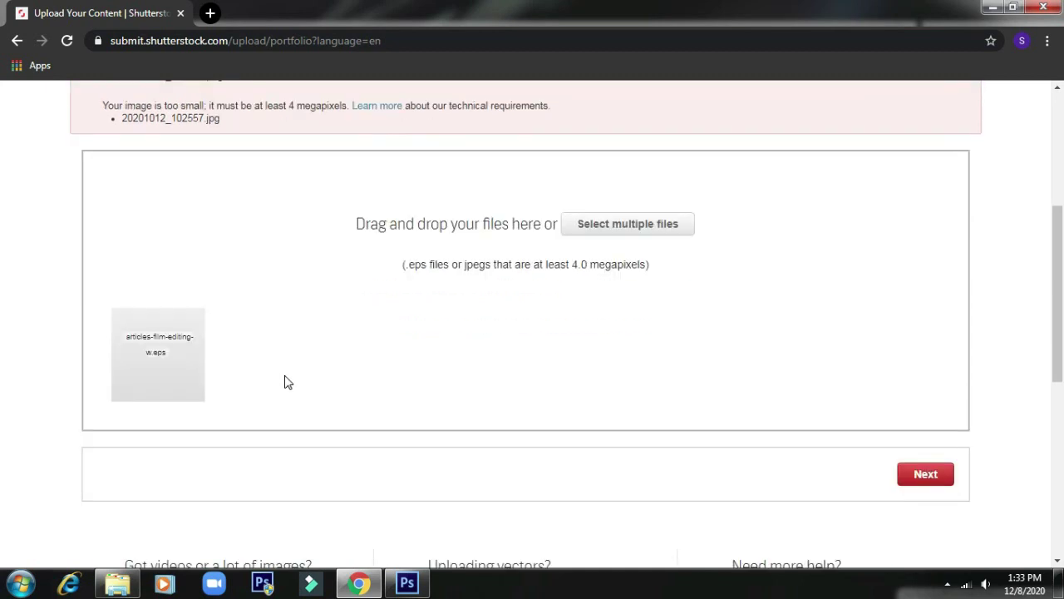
{"action": "left_click", "coordinate": [149, 333]}
{"action": "scroll", "coordinate": [865, 414], "scroll_direction": "up", "scroll_amount": 3}
{"action": "scroll", "coordinate": [856, 407], "scroll_direction": "down", "scroll_amount": 2}
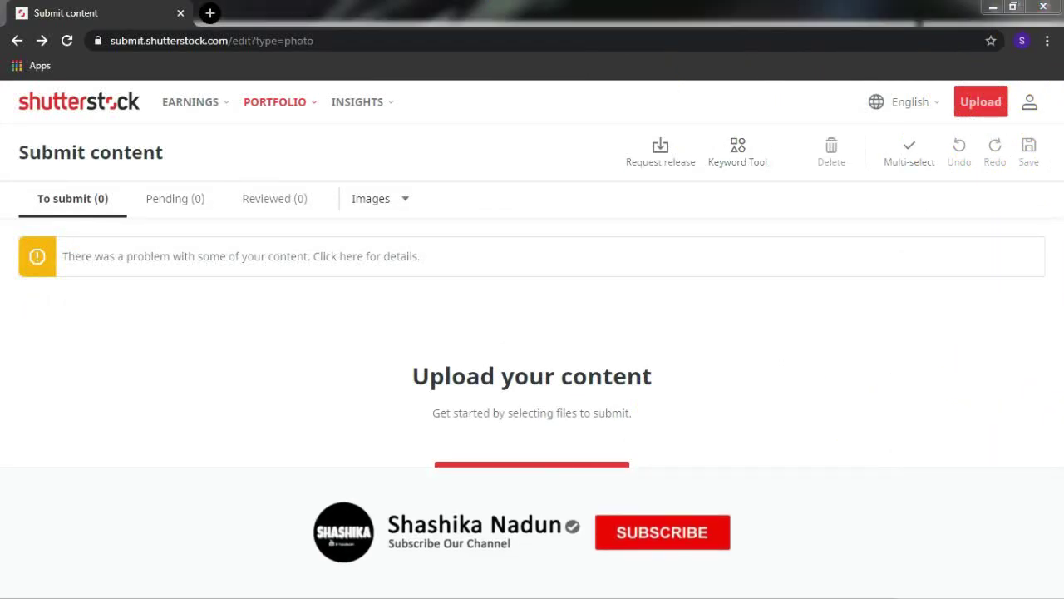
Open the Keyword Tool, examine its search, suggestion and keyword entry areas, and close it.
{"action": "left_click", "coordinate": [729, 150]}
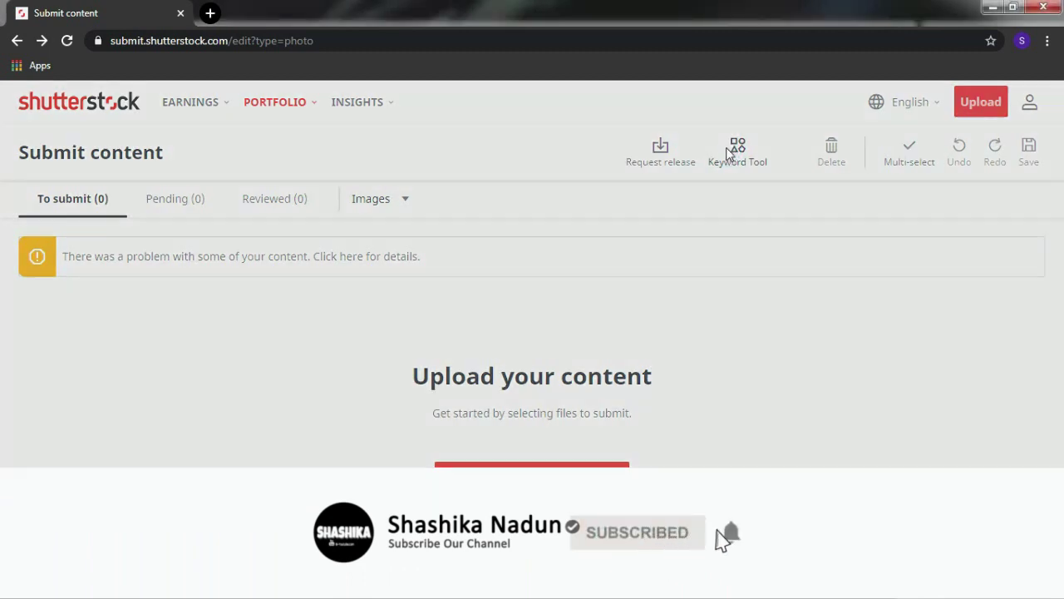
{"action": "left_click", "coordinate": [850, 214]}
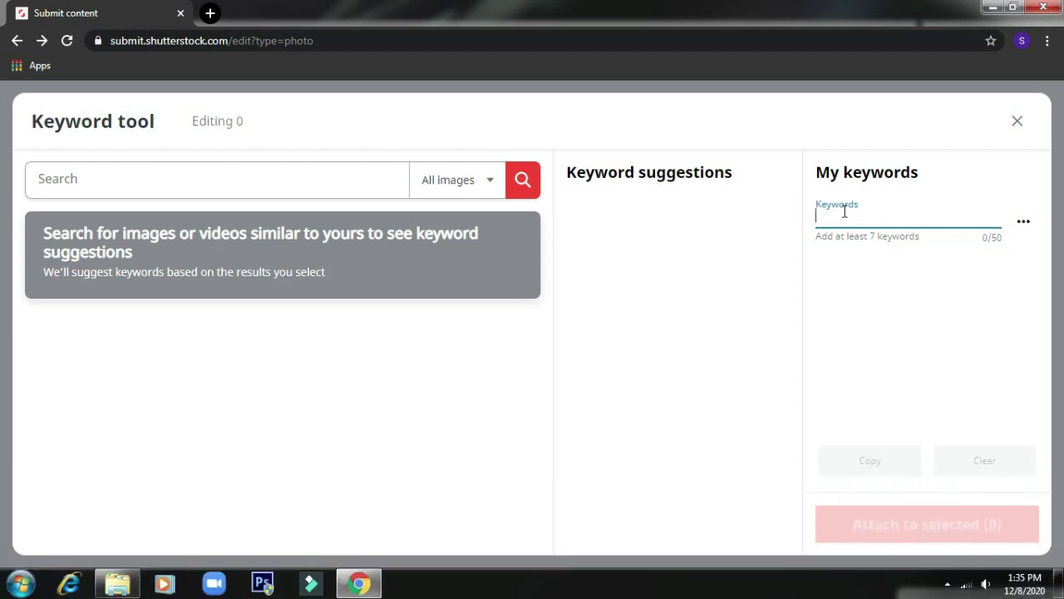
{"action": "left_click", "coordinate": [1016, 125]}
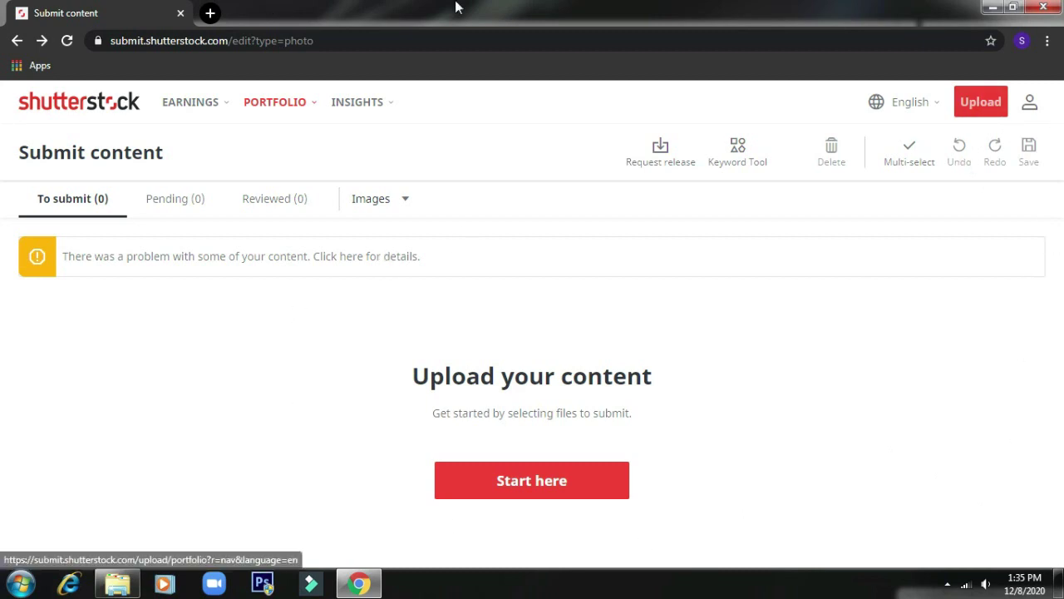
Open the content upload page from the Submit content page.
{"action": "left_click", "coordinate": [977, 106]}
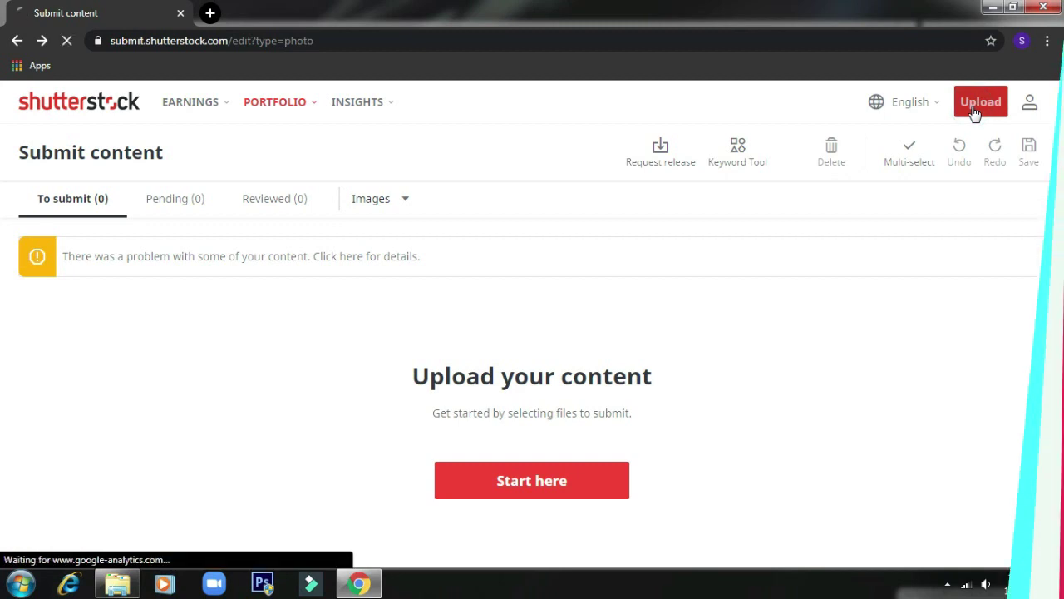